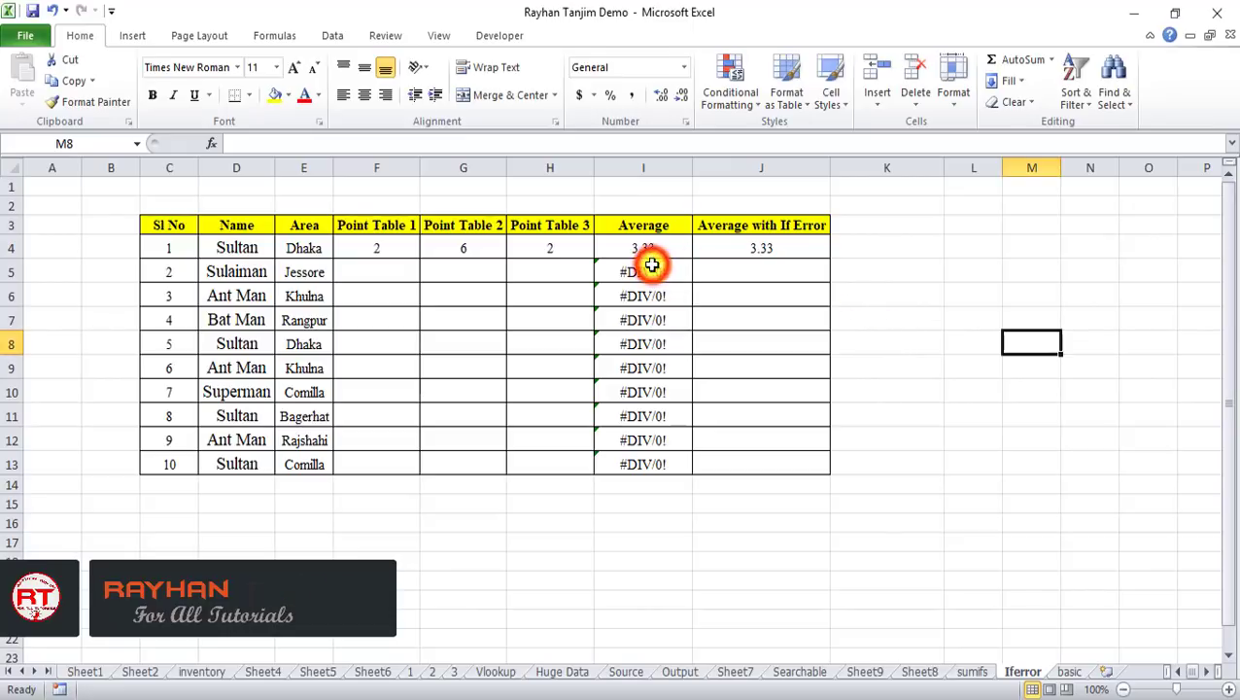
# Inspect the average formula in row 5
pyautogui.click(653, 272)
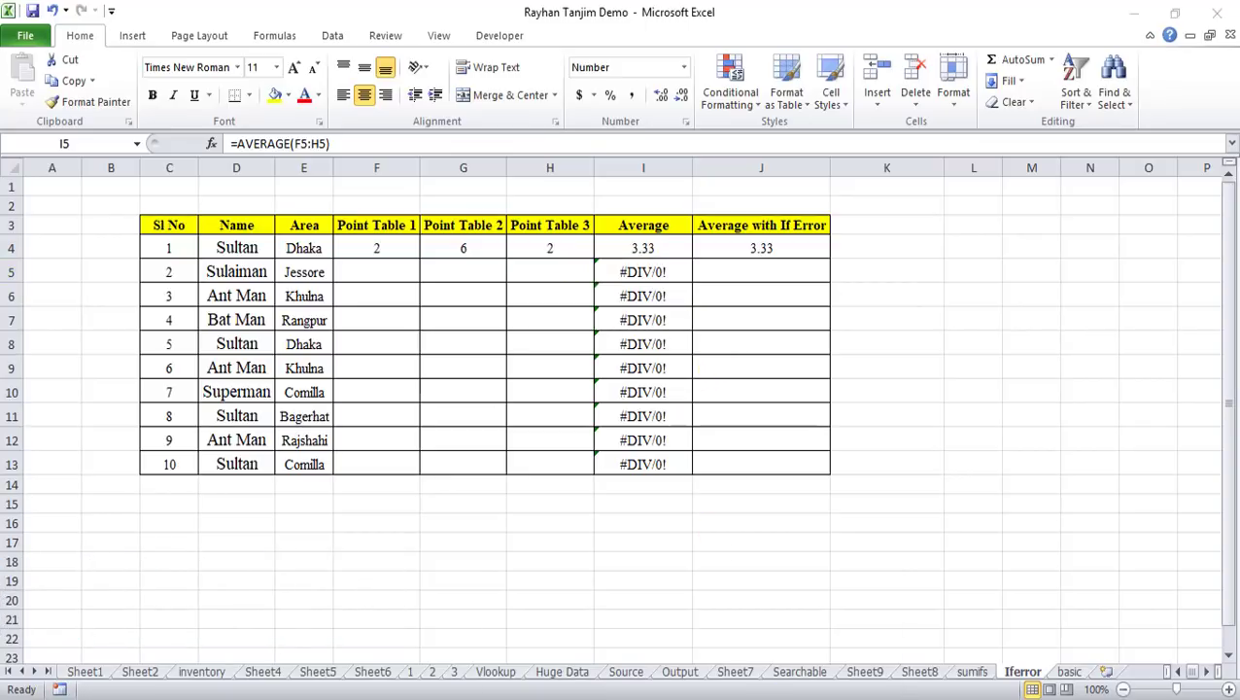
pyautogui.moveTo(631, 672)
pyautogui.click(753, 644)
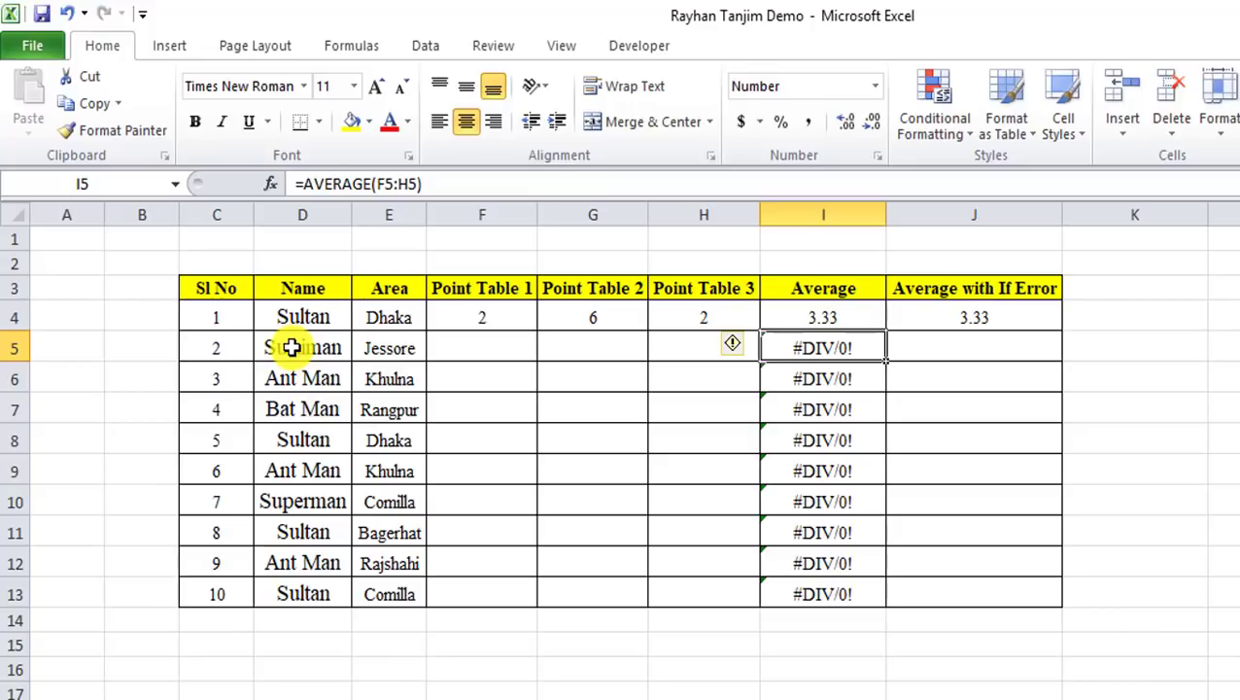
# Remove the stray reference from I4's average formula, restoring the original formula
pyautogui.click(847, 323)
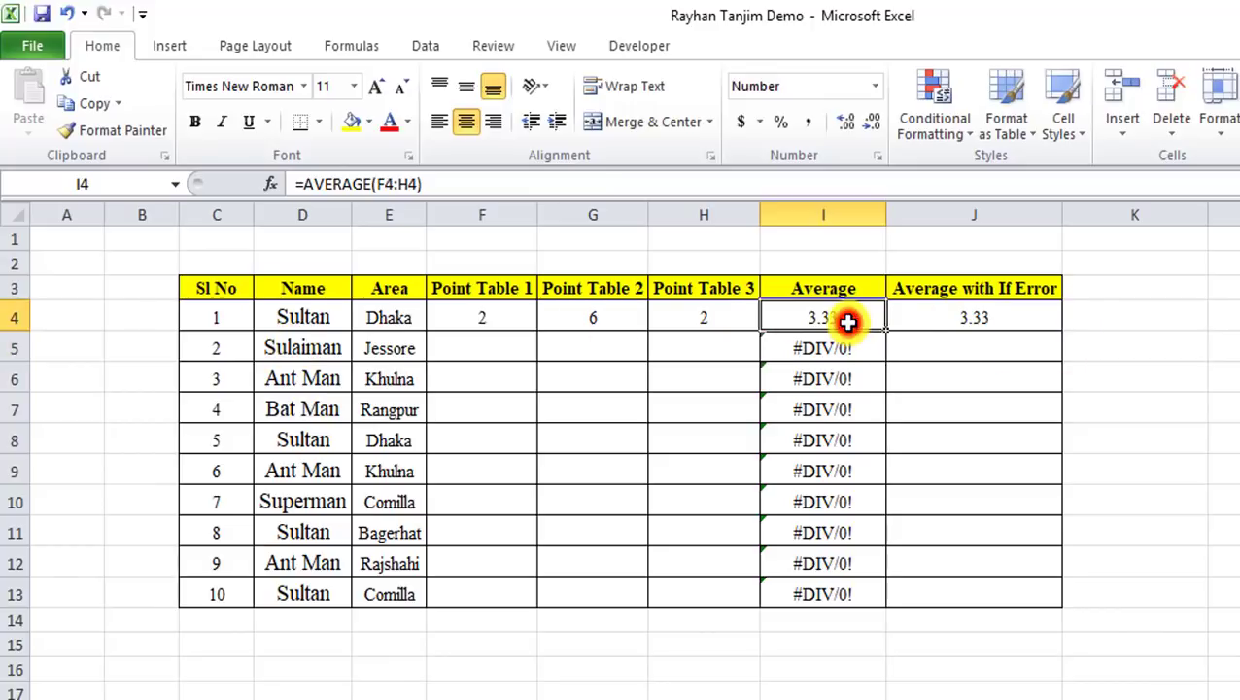
pyautogui.doubleClick(847, 321)
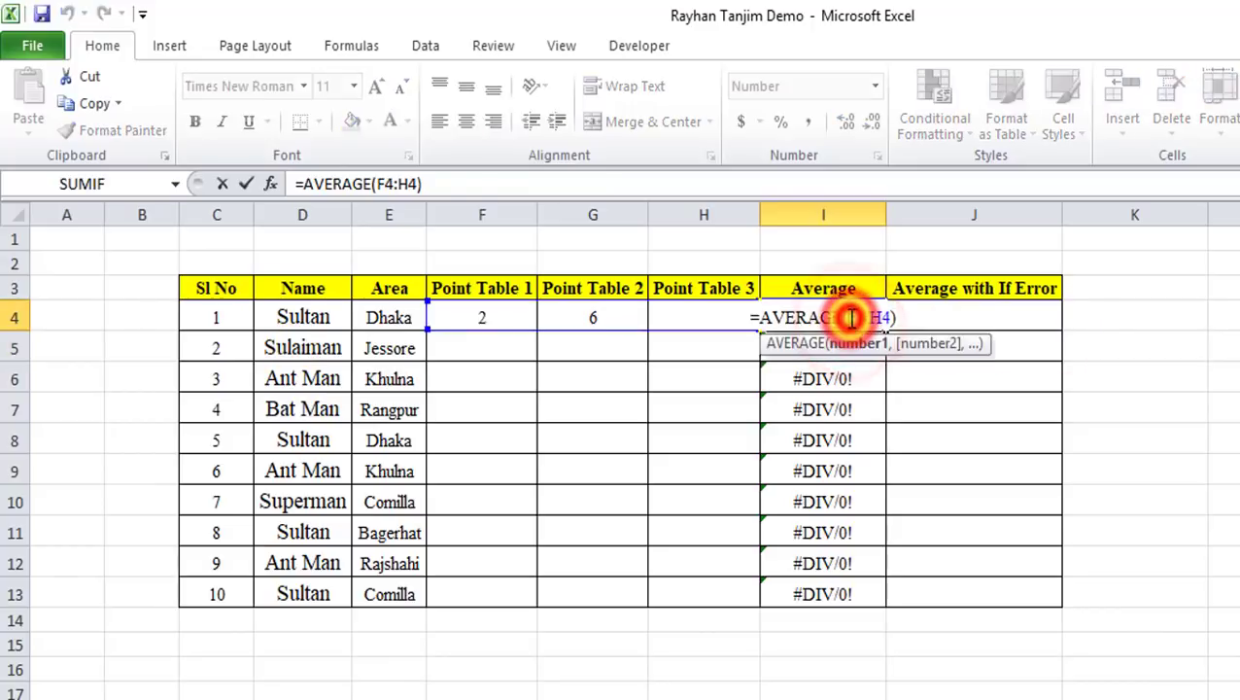
pyautogui.click(861, 263)
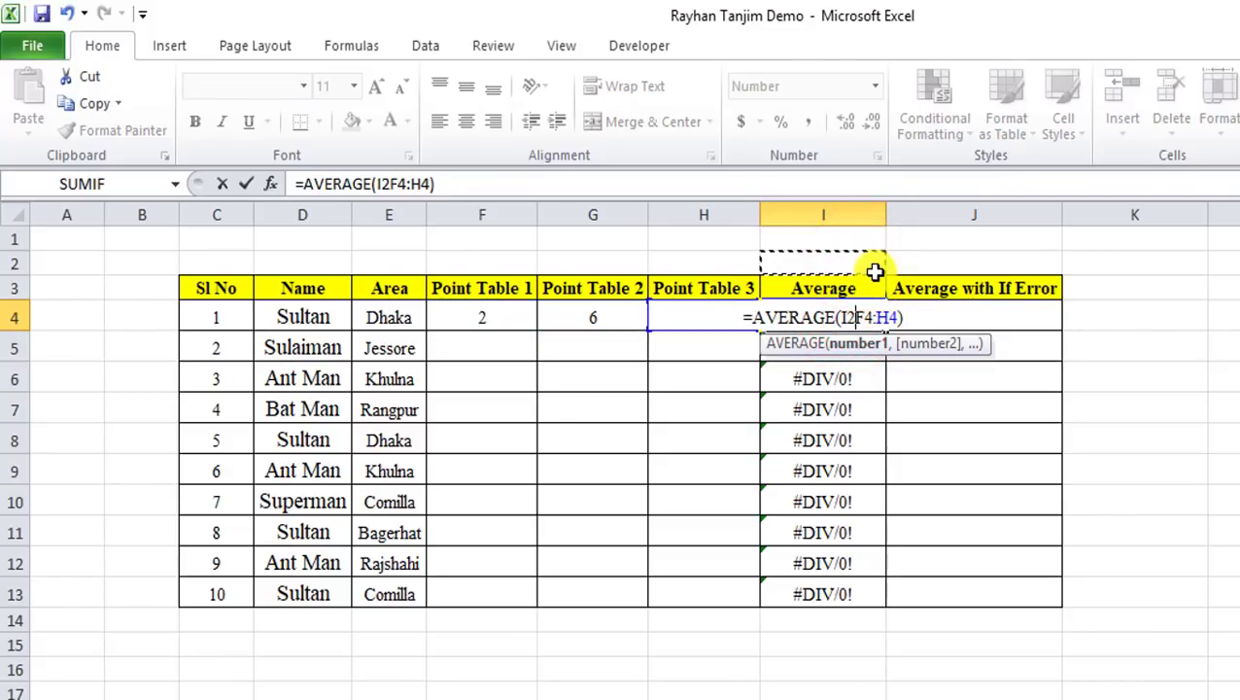
pyautogui.press('BackSpace')
pyautogui.press('BackSpace')
pyautogui.press('Return')
# Copy the I4 average formula down to row 13 and check the copies in rows 5, 7 and 8
pyautogui.click(879, 324)
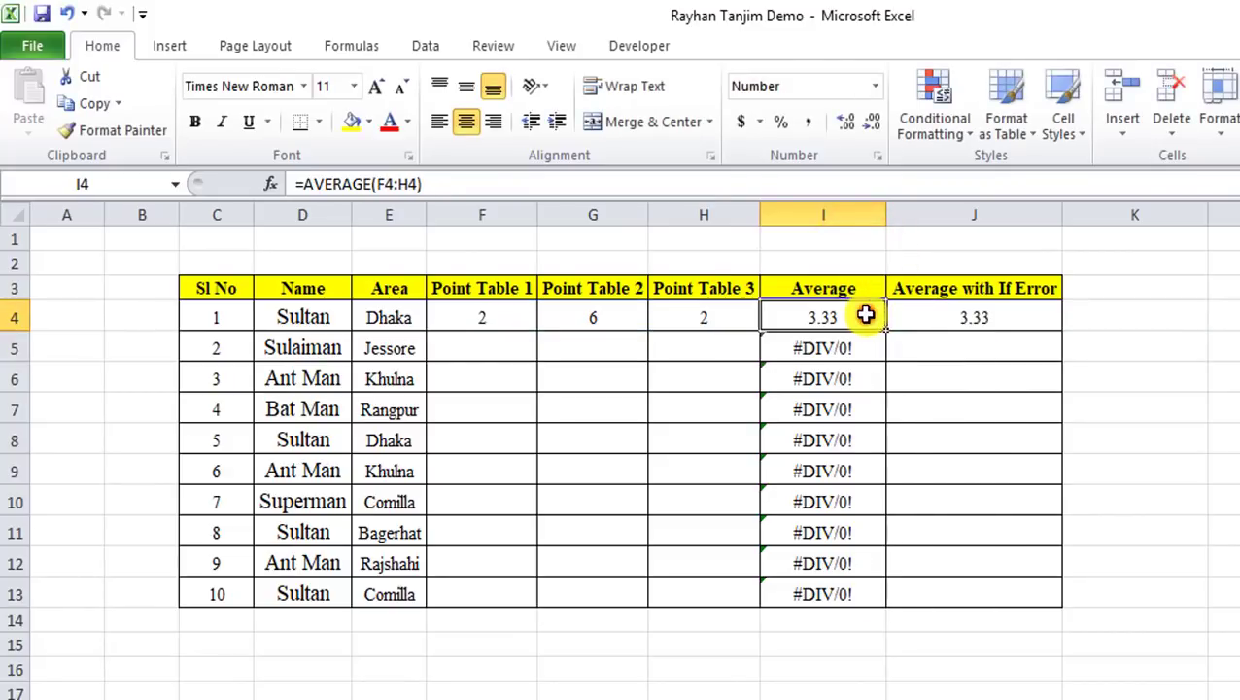
pyautogui.moveTo(885, 332); pyautogui.dragTo(872, 588)
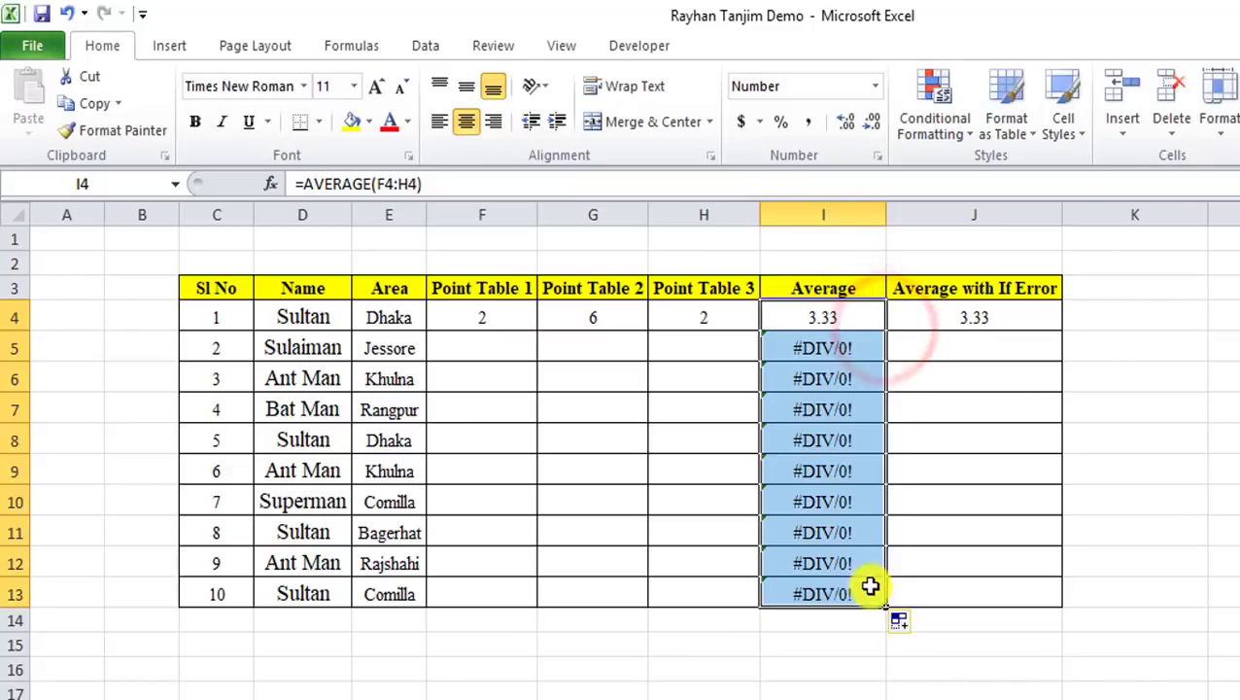
pyautogui.click(848, 435)
pyautogui.click(846, 406)
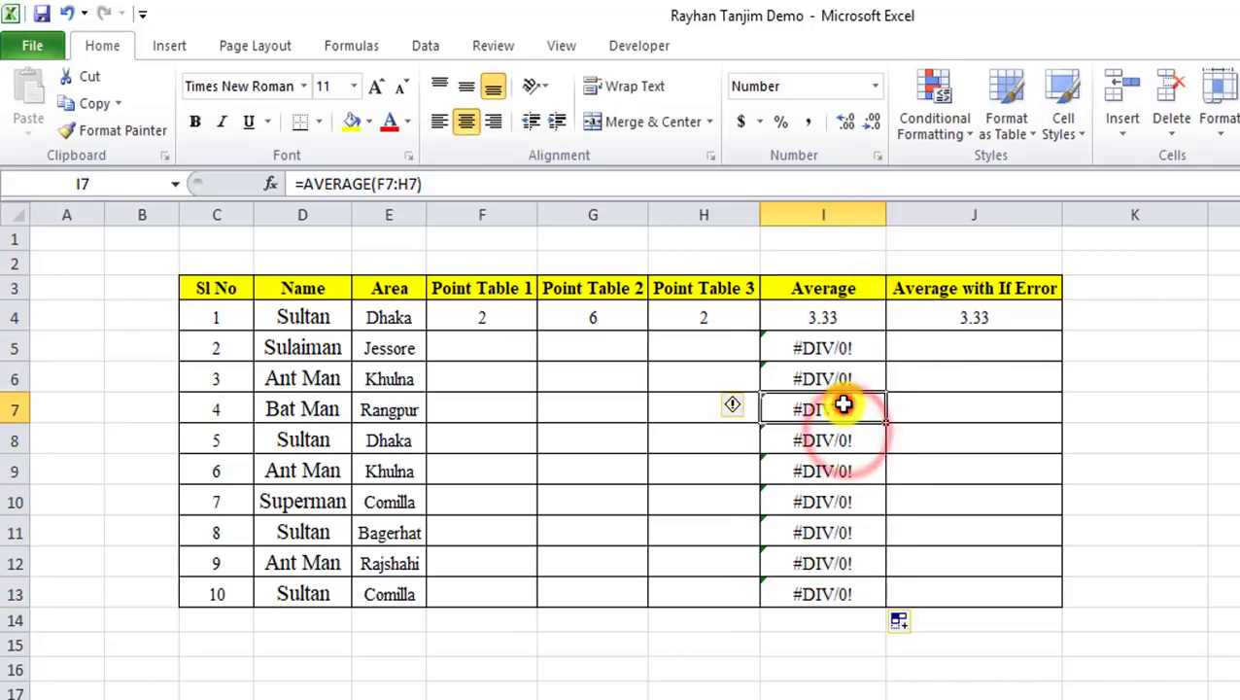
pyautogui.click(845, 351)
# Enter a test score of 4 in F5 and check the recalculated average and IFERROR results
pyautogui.click(490, 350)
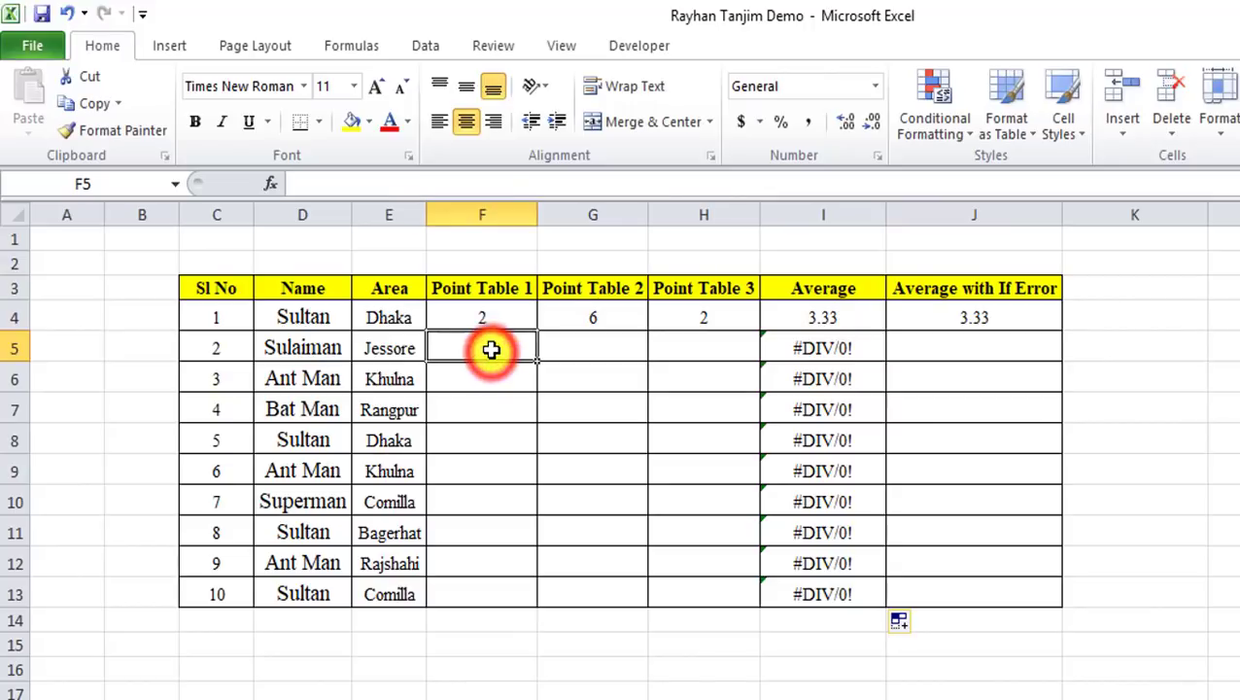
pyautogui.write('4')
pyautogui.press('Return')
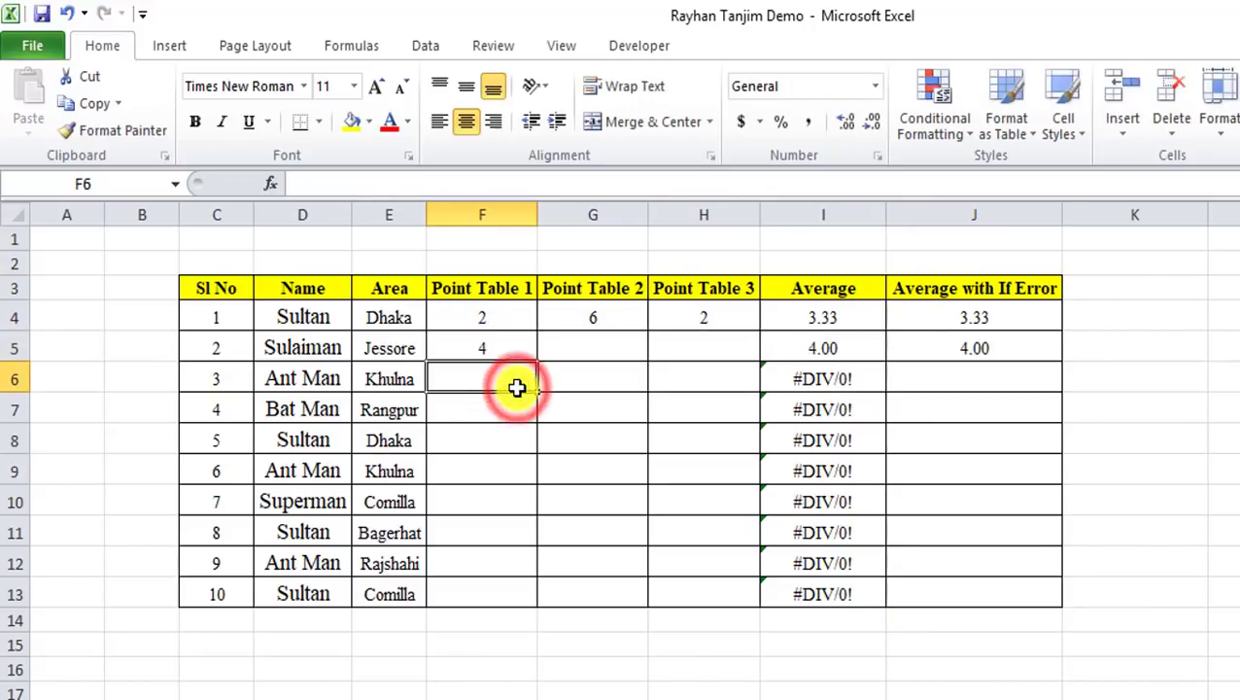
pyautogui.click(839, 350)
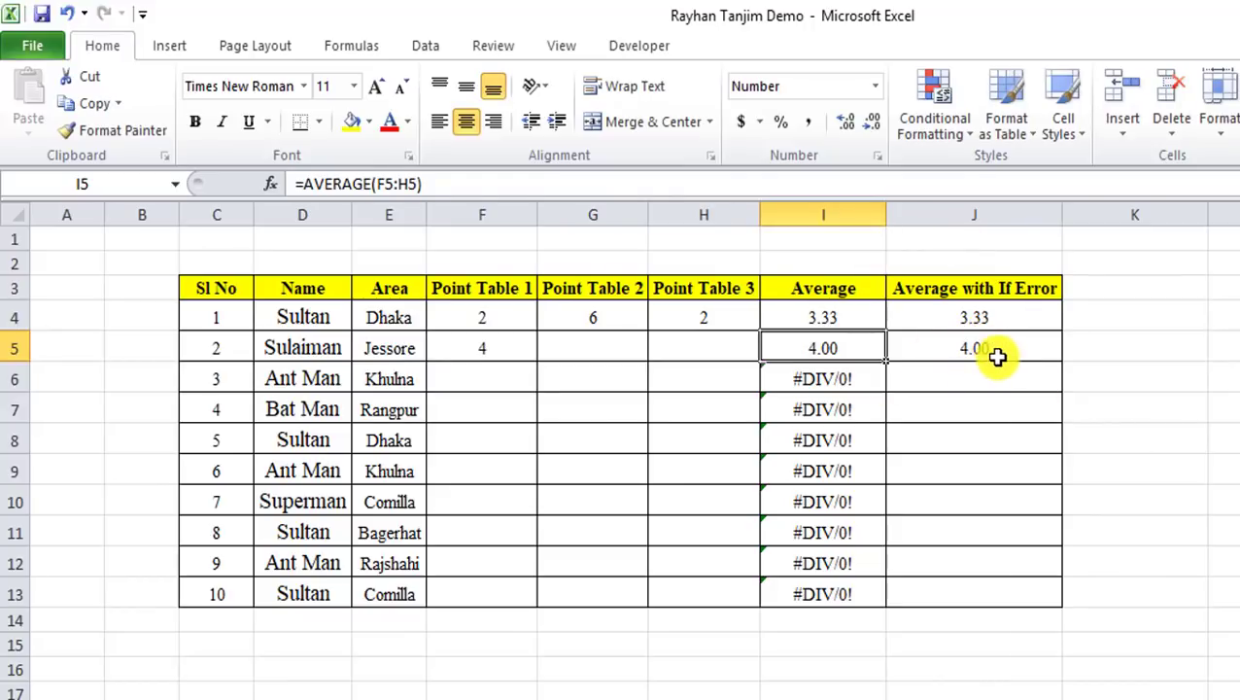
pyautogui.click(996, 350)
pyautogui.click(991, 380)
pyautogui.click(986, 410)
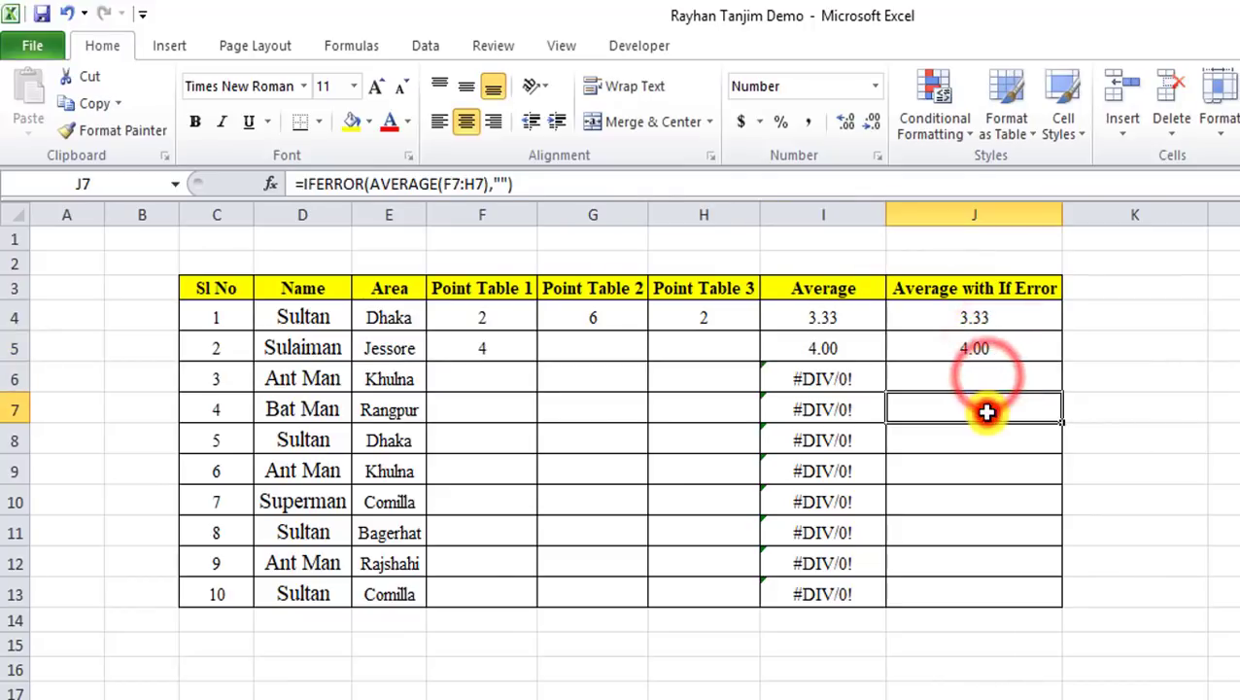
# Enter a test score of 2 in F13 and select the blank IFERROR results J6:J11
pyautogui.click(504, 589)
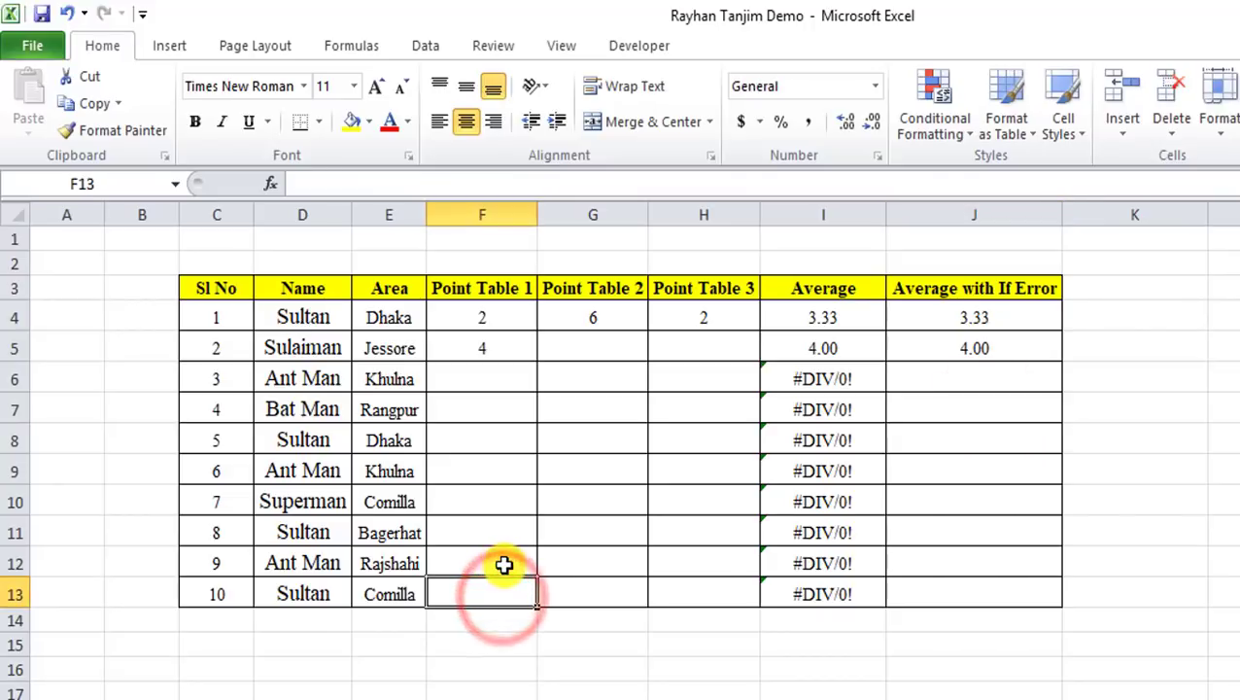
pyautogui.write('2')
pyautogui.click(536, 643)
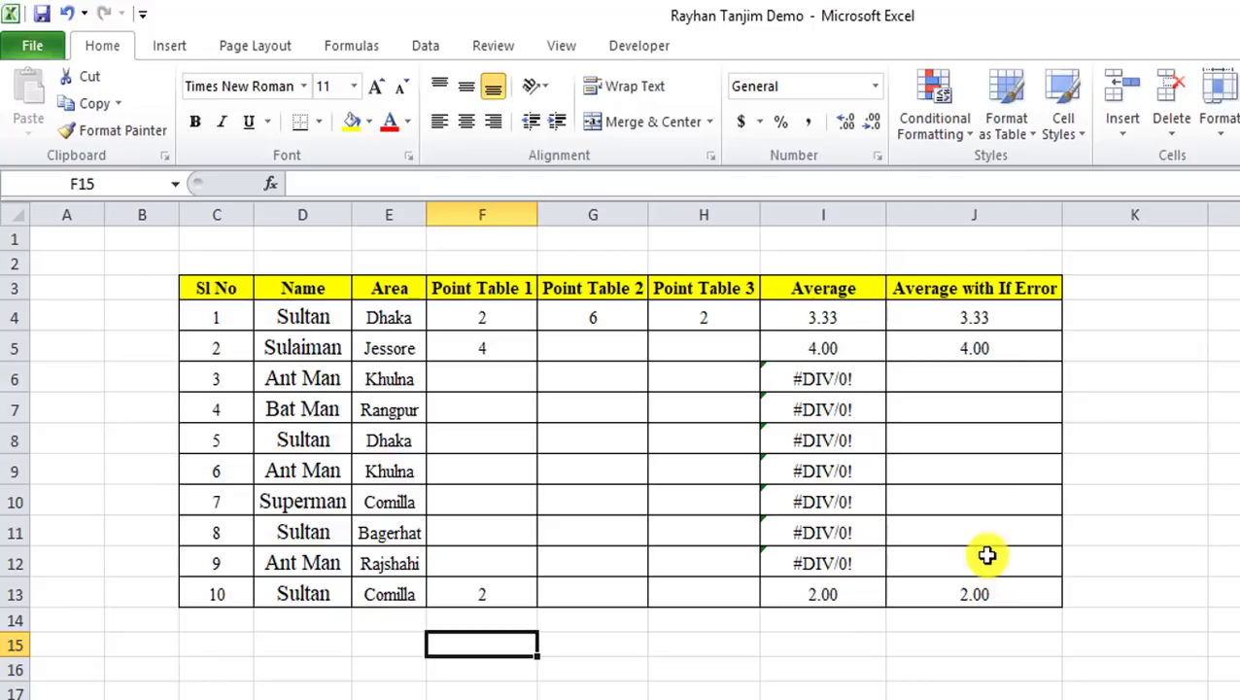
pyautogui.moveTo(975, 379); pyautogui.dragTo(977, 559)
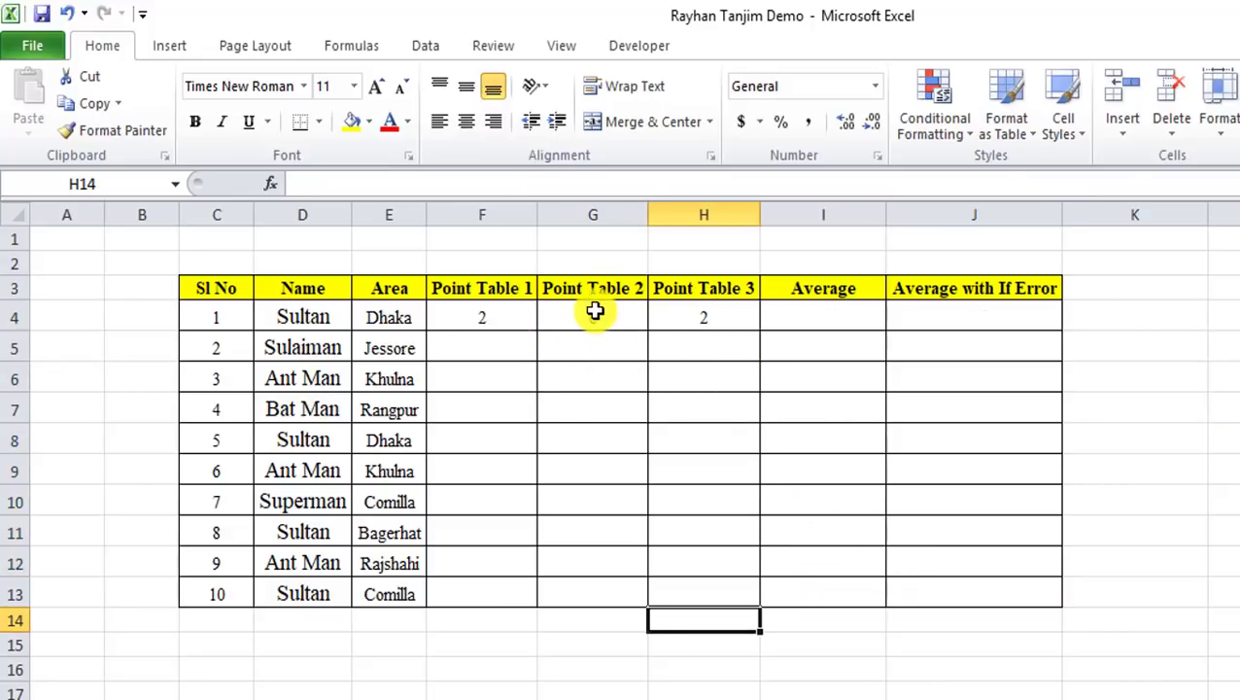
# Enter =average(F4:H4) in I4 to average row 4's scores, giving 3.33
pyautogui.click(828, 314)
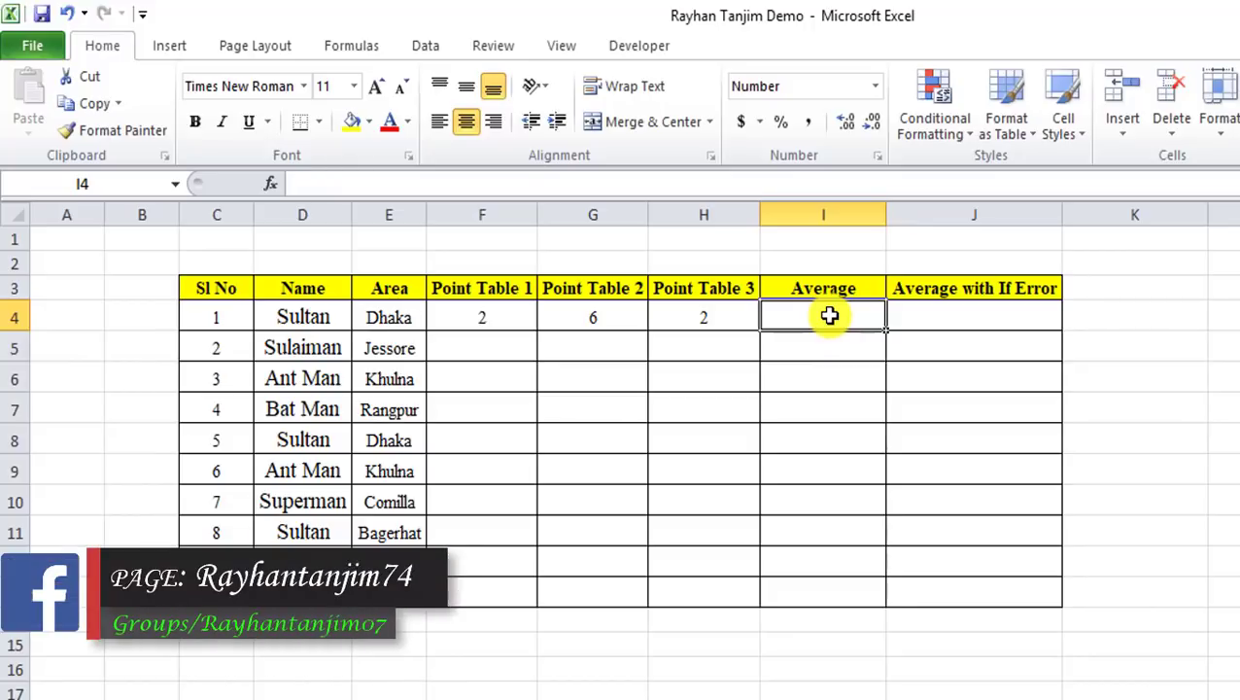
pyautogui.doubleClick(830, 313)
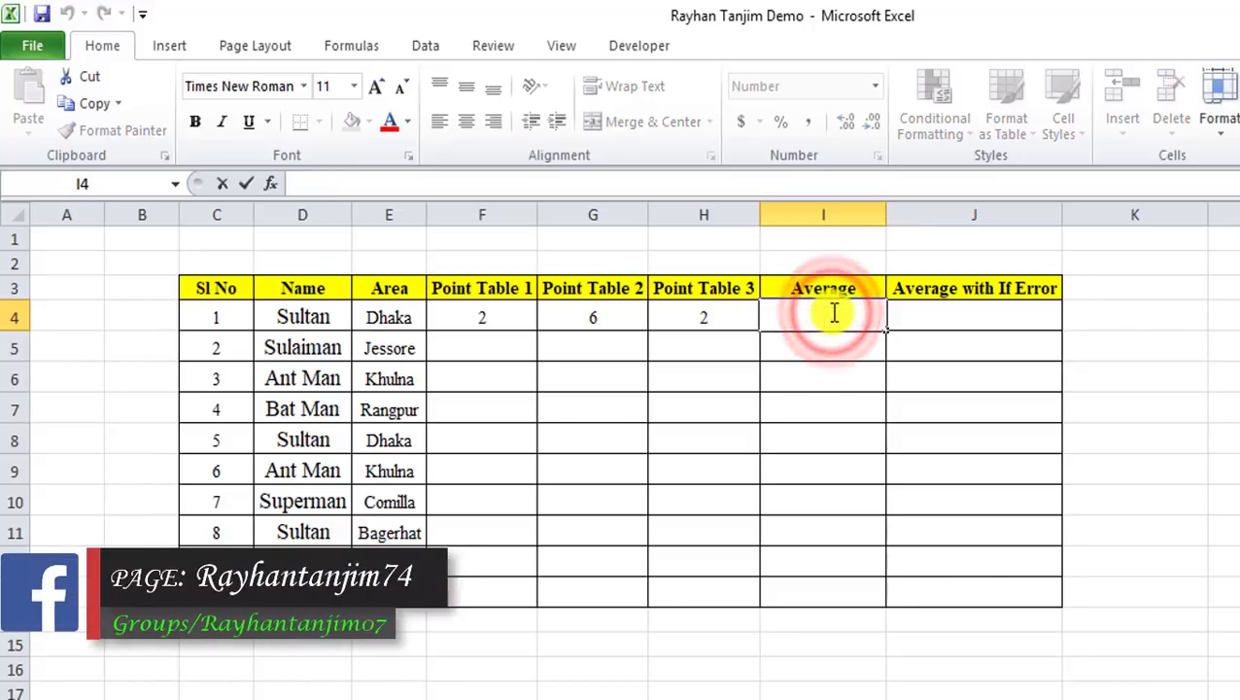
pyautogui.write('=a')
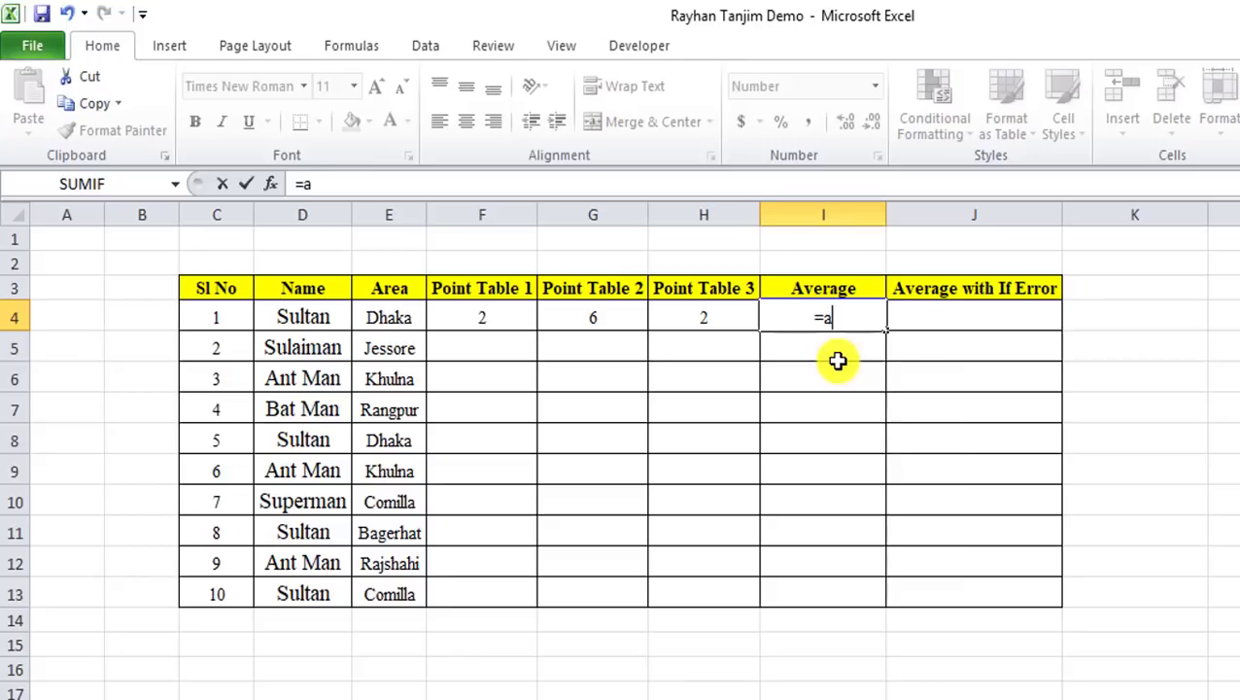
pyautogui.write('verage')
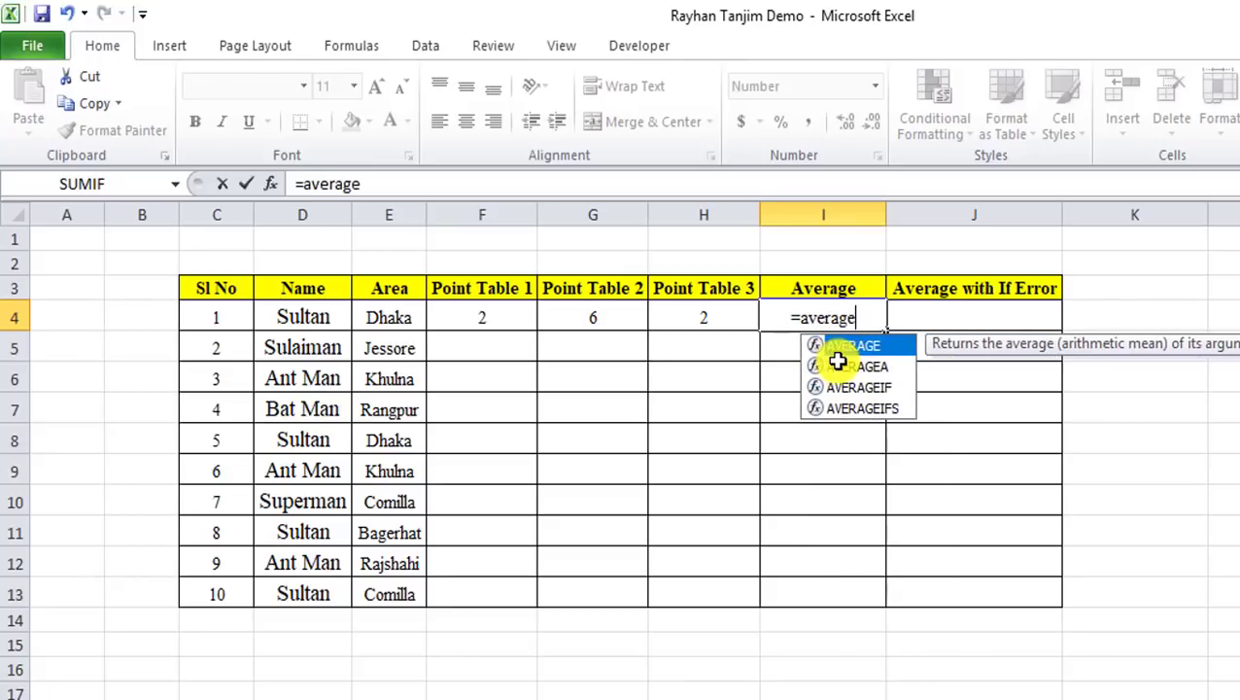
pyautogui.write('(')
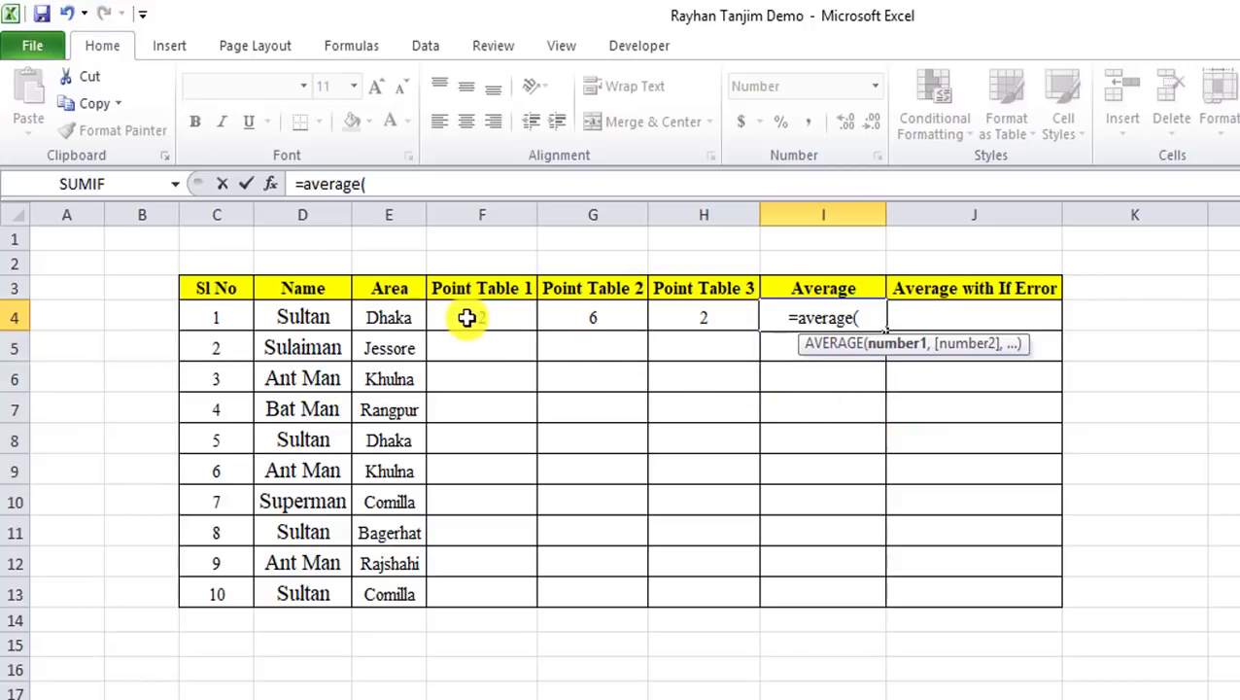
pyautogui.moveTo(467, 318); pyautogui.dragTo(719, 321)
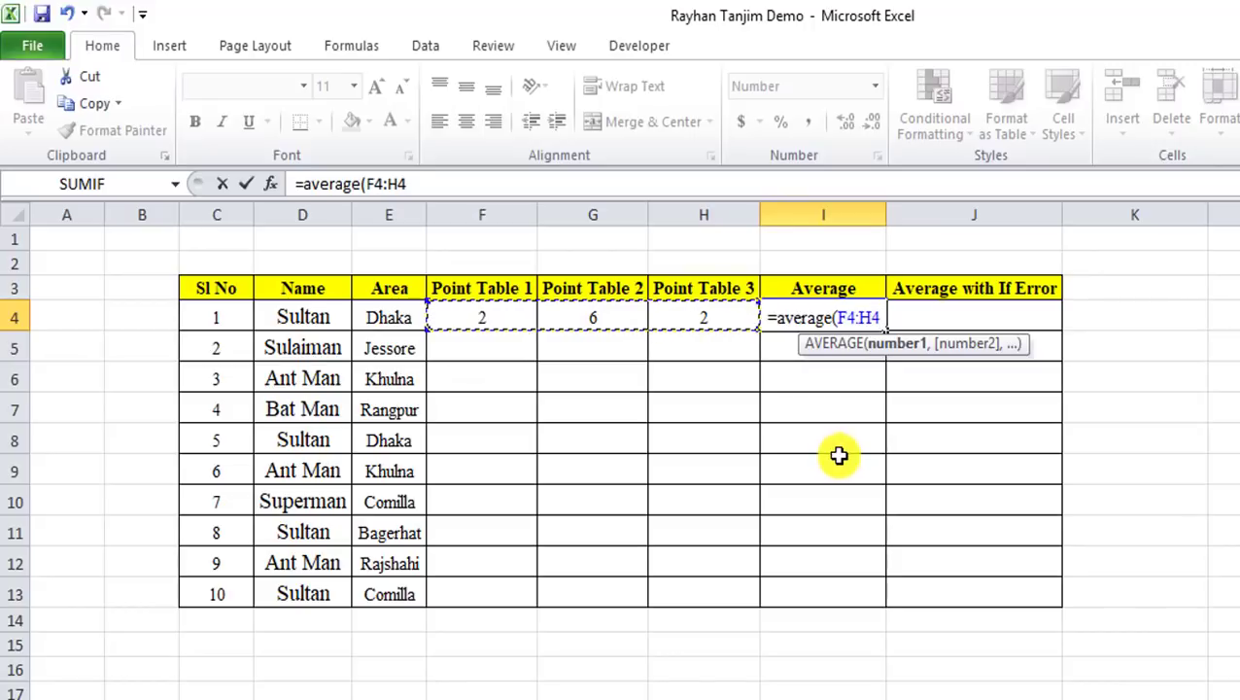
pyautogui.write(')')
pyautogui.press('Return')
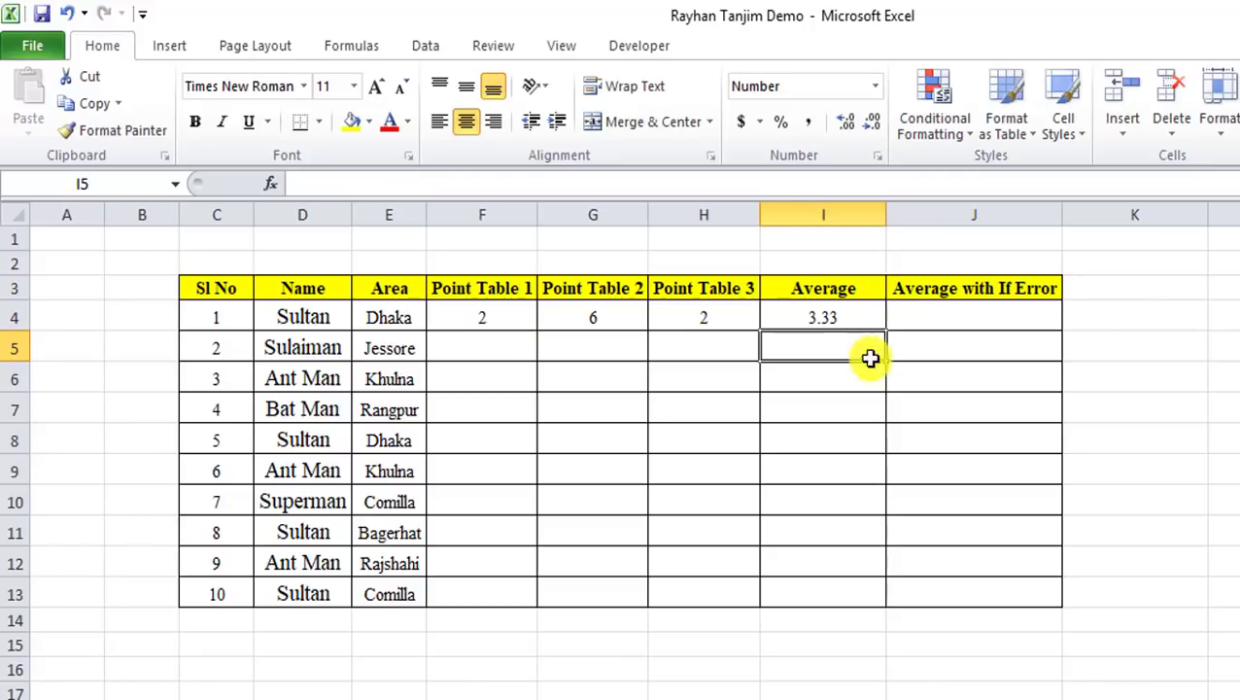
pyautogui.click(862, 313)
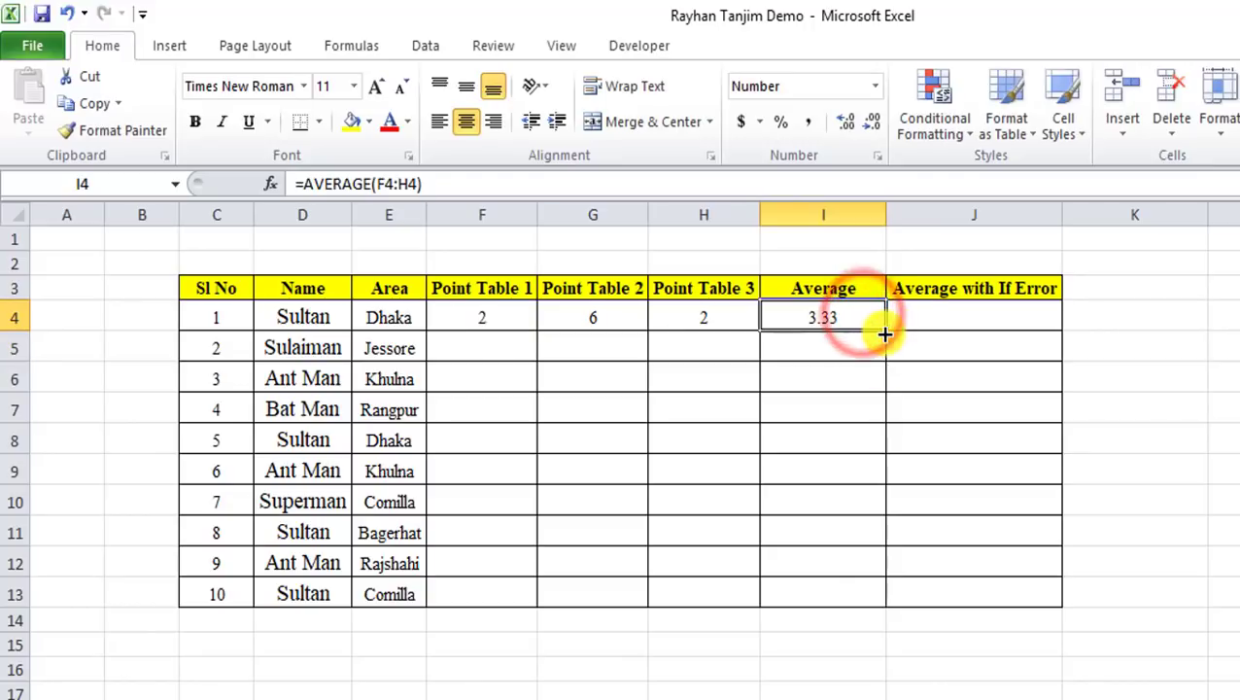
pyautogui.moveTo(887, 330); pyautogui.dragTo(892, 612)
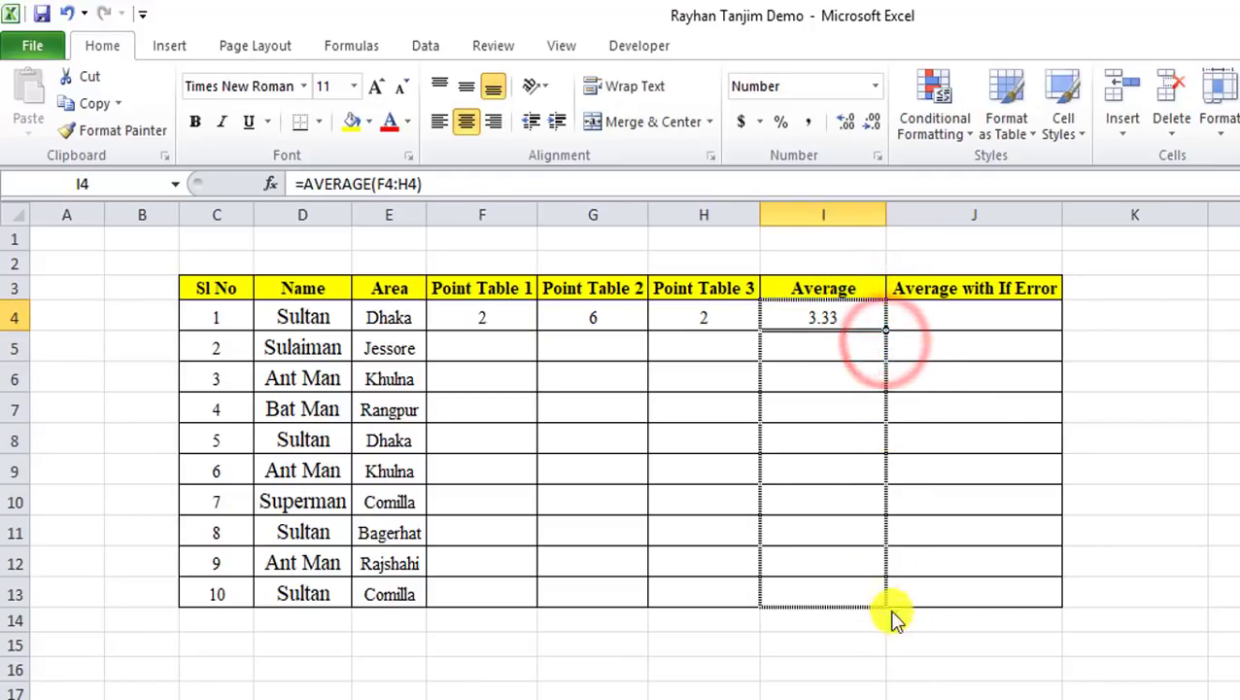
pyautogui.click(959, 347)
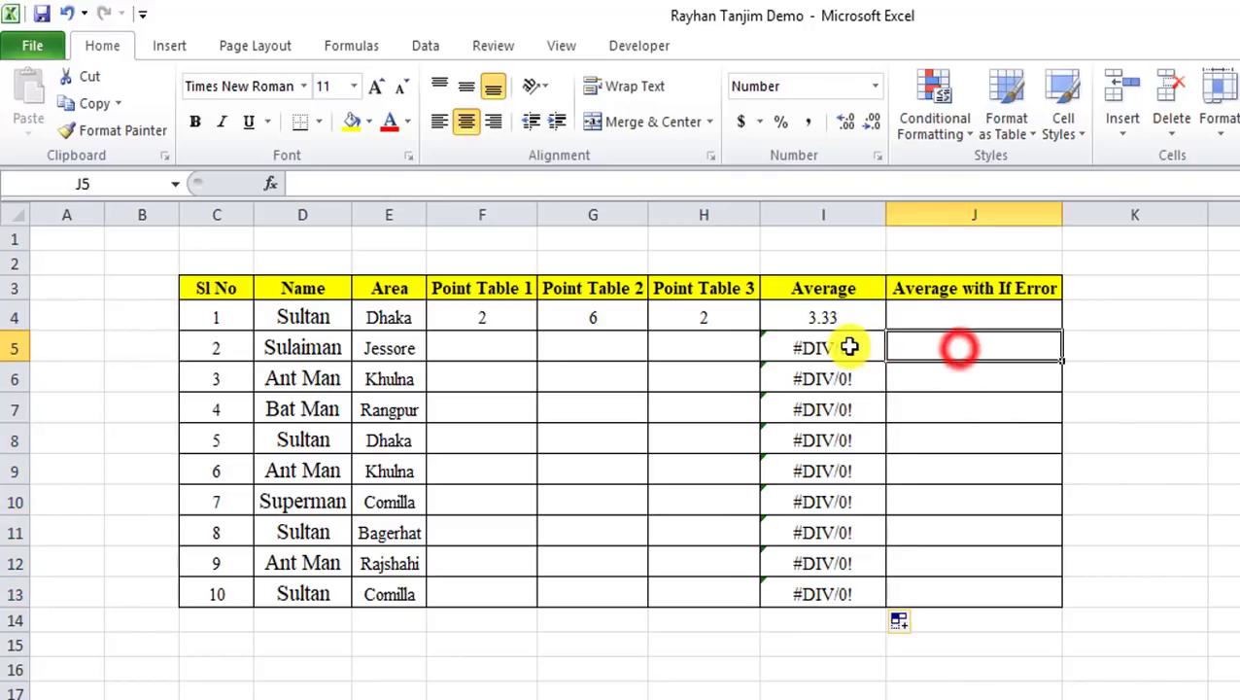
pyautogui.click(488, 347)
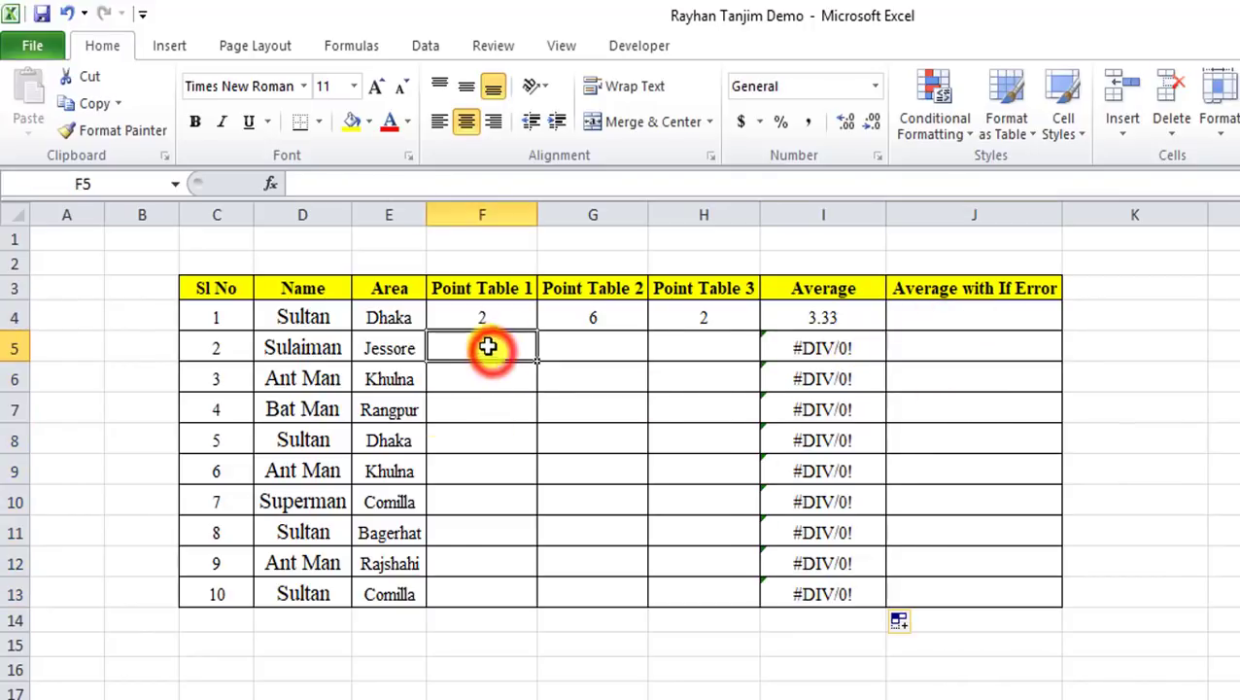
pyautogui.write('2')
pyautogui.click(526, 465)
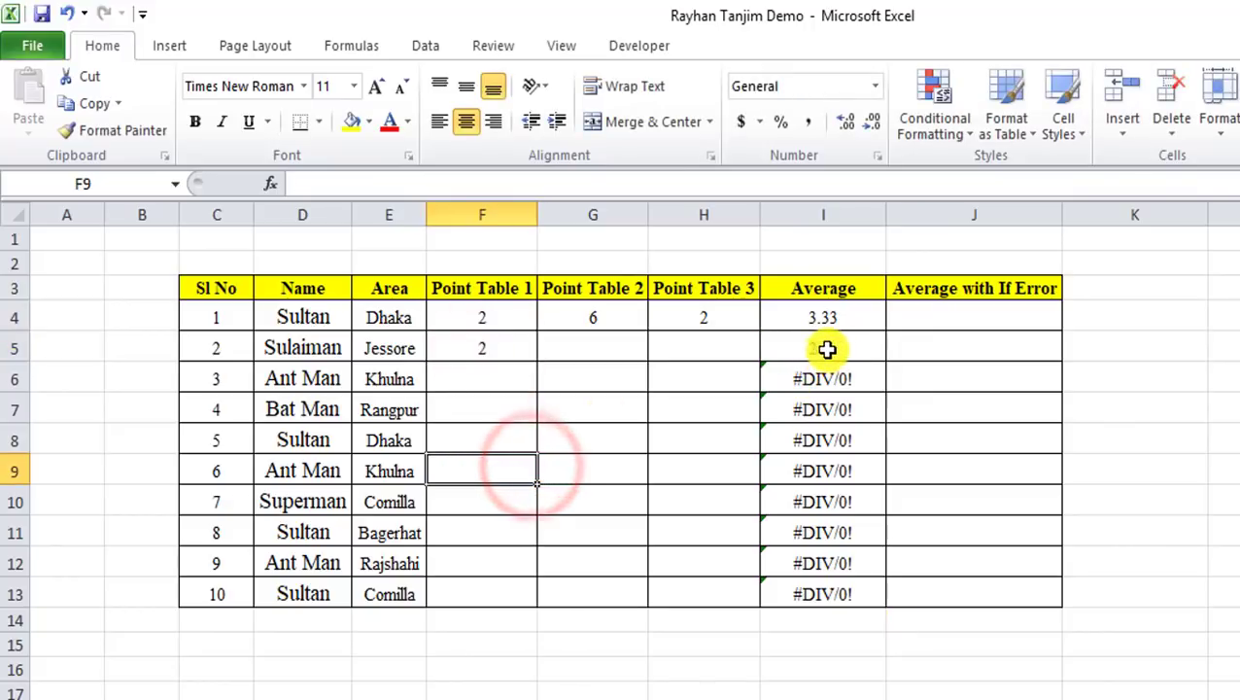
pyautogui.doubleClick(515, 352)
pyautogui.press('BackSpace')
pyautogui.click(596, 395)
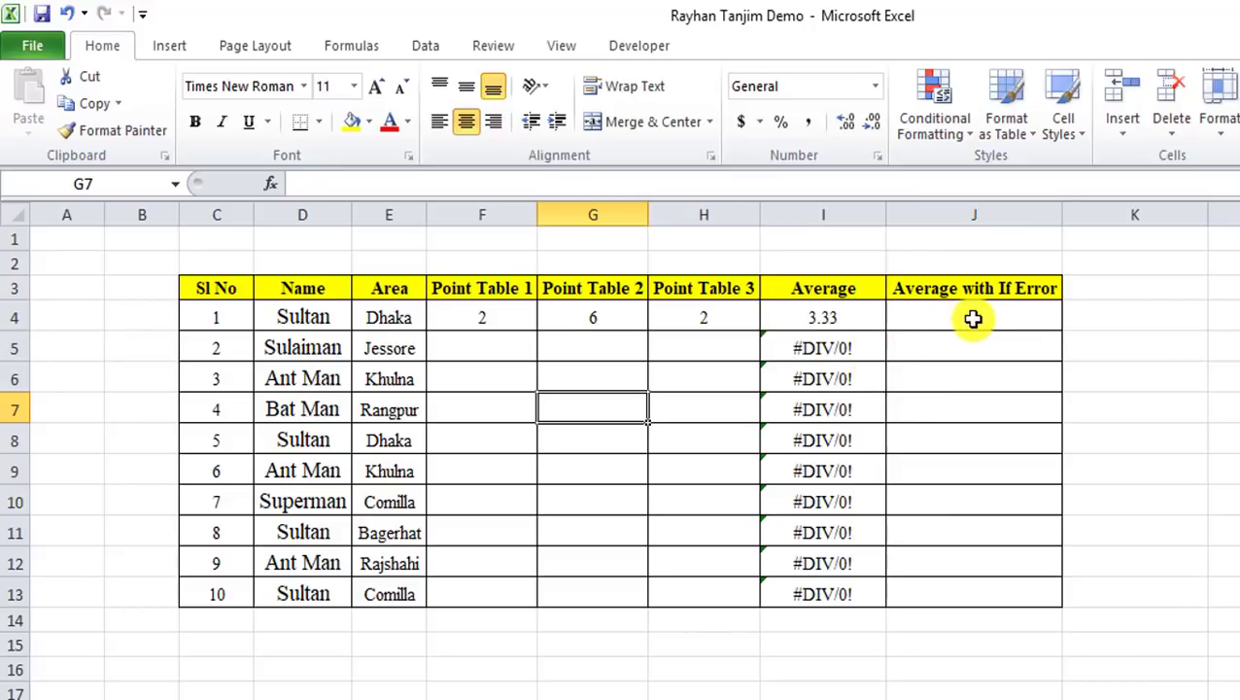
# Enter =IFERROR(AVERAGE(F4:H4),"") in J4
pyautogui.click(896, 316)
pyautogui.write('=')
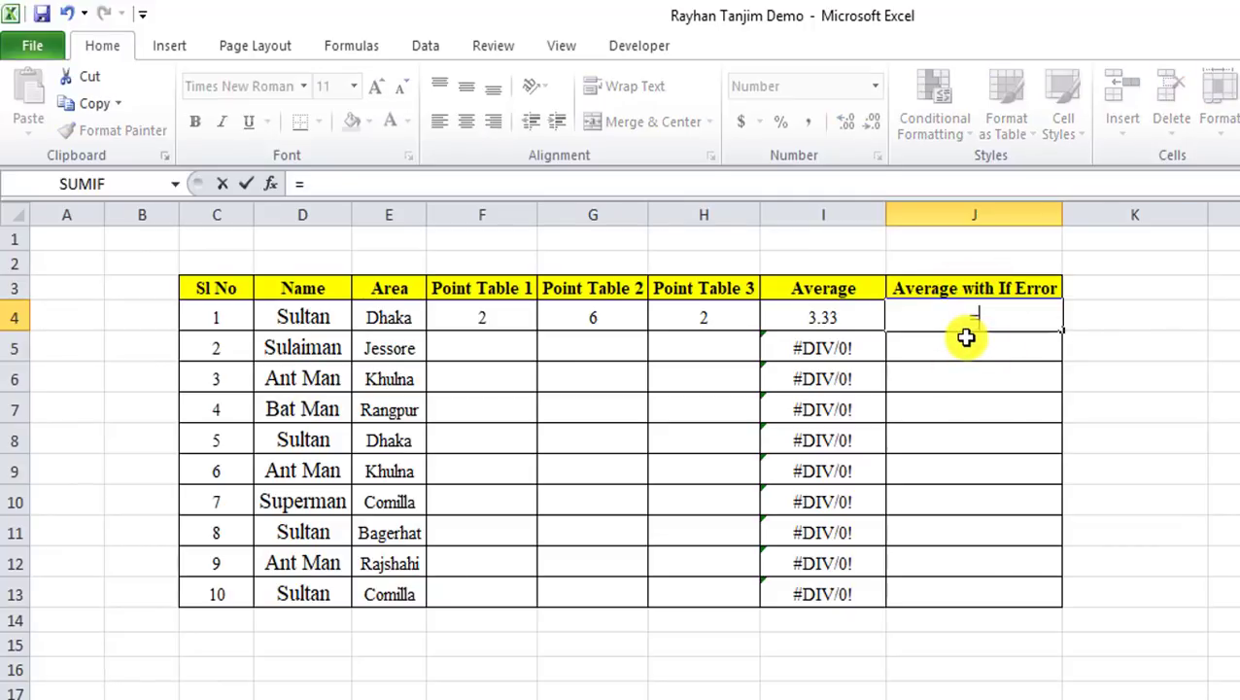
pyautogui.write('ave')
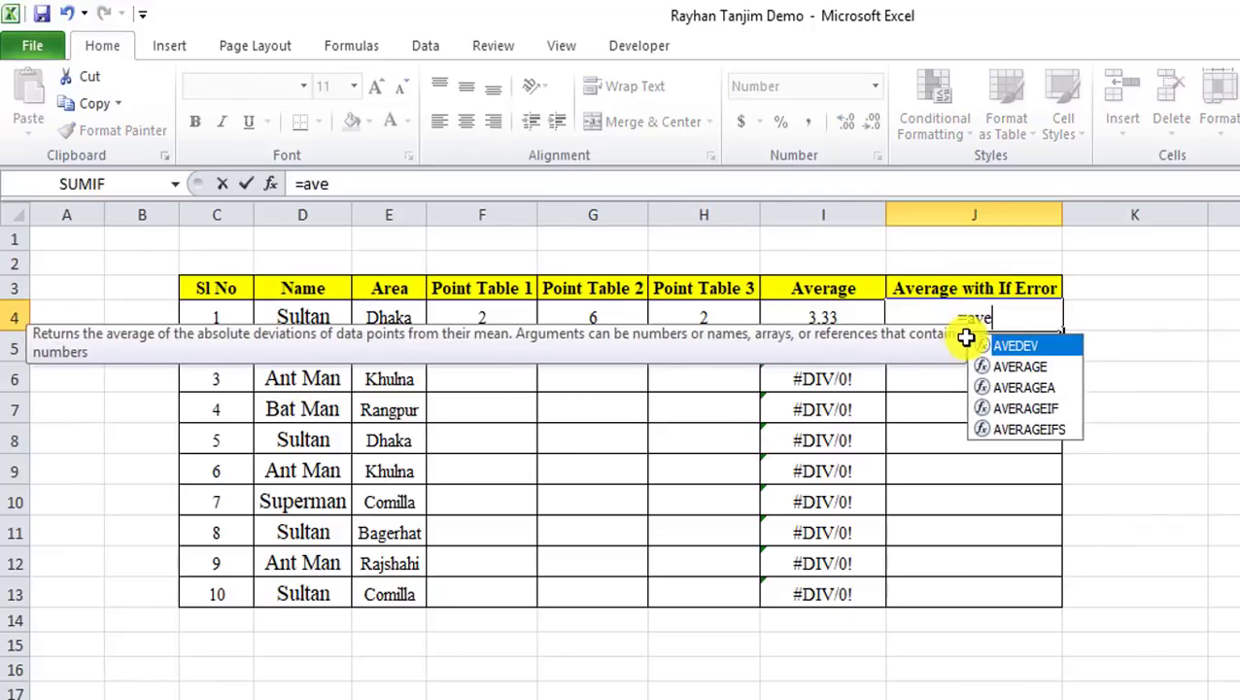
pyautogui.write('rage(')
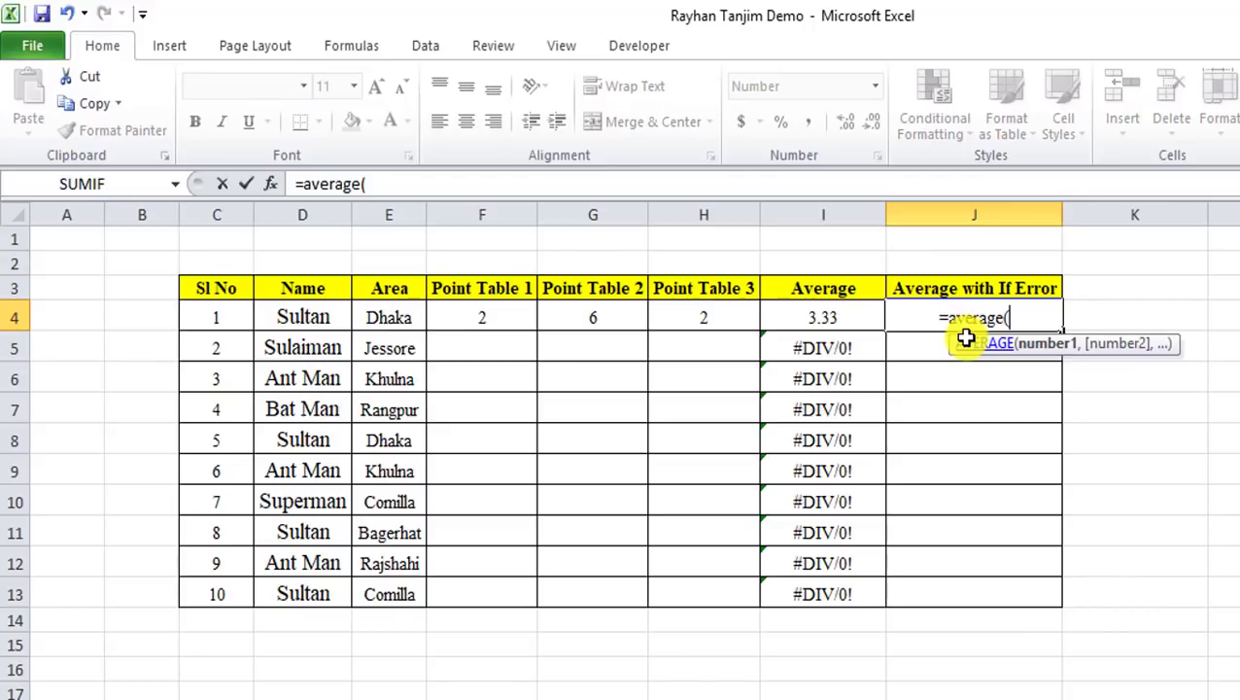
pyautogui.moveTo(478, 318); pyautogui.dragTo(682, 320)
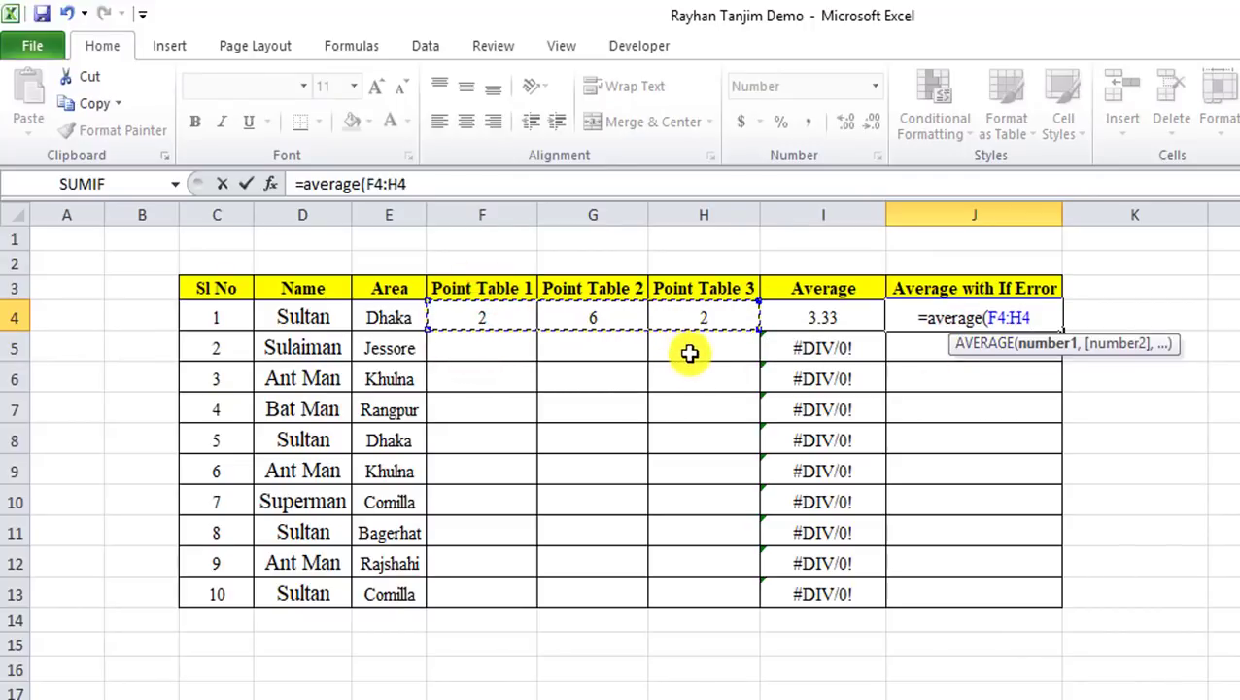
pyautogui.write(')')
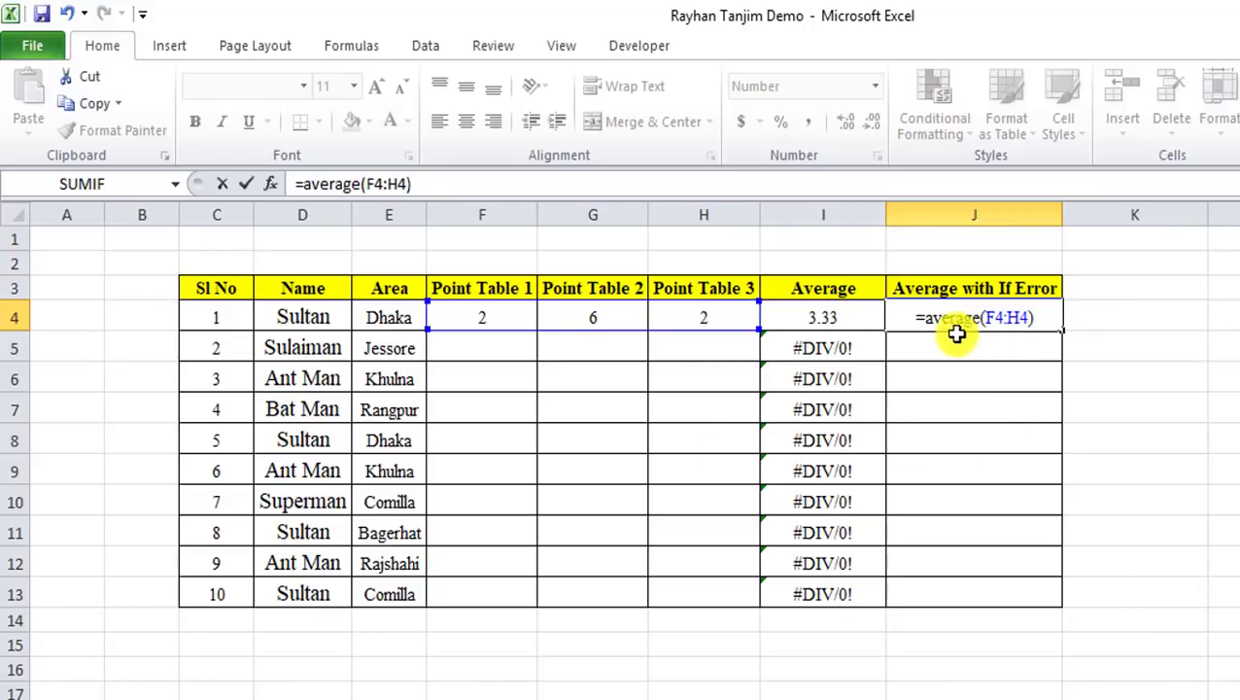
pyautogui.click(928, 317)
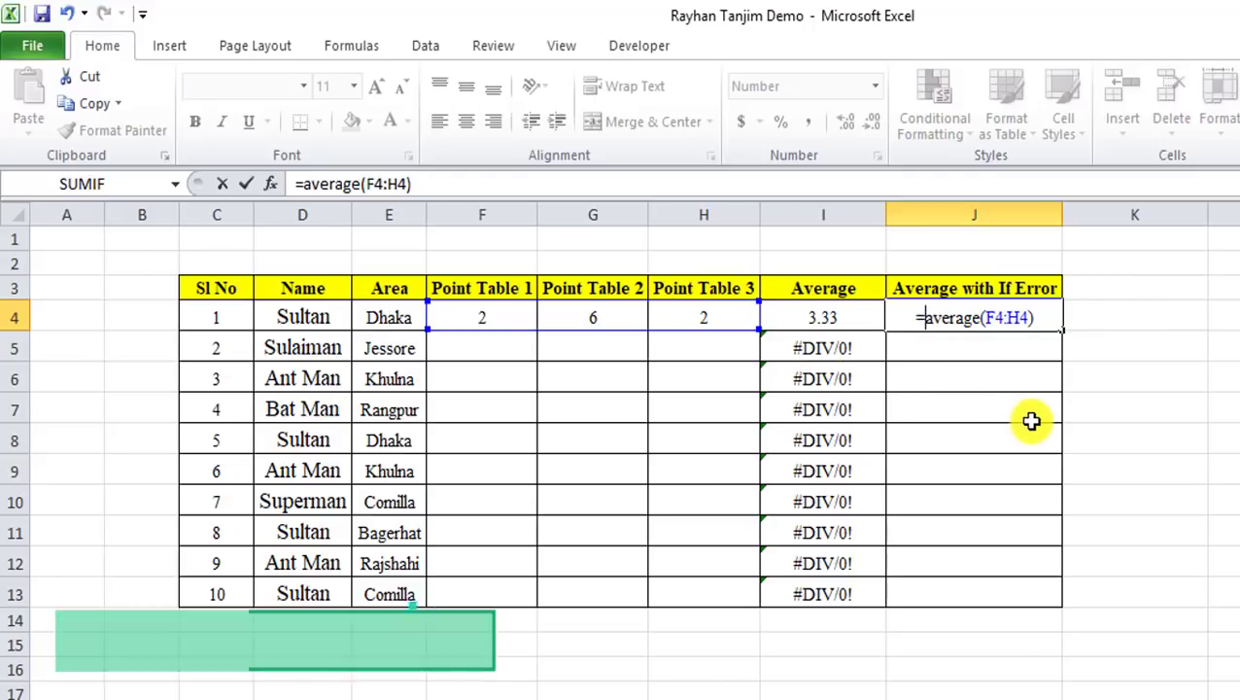
pyautogui.write('i')
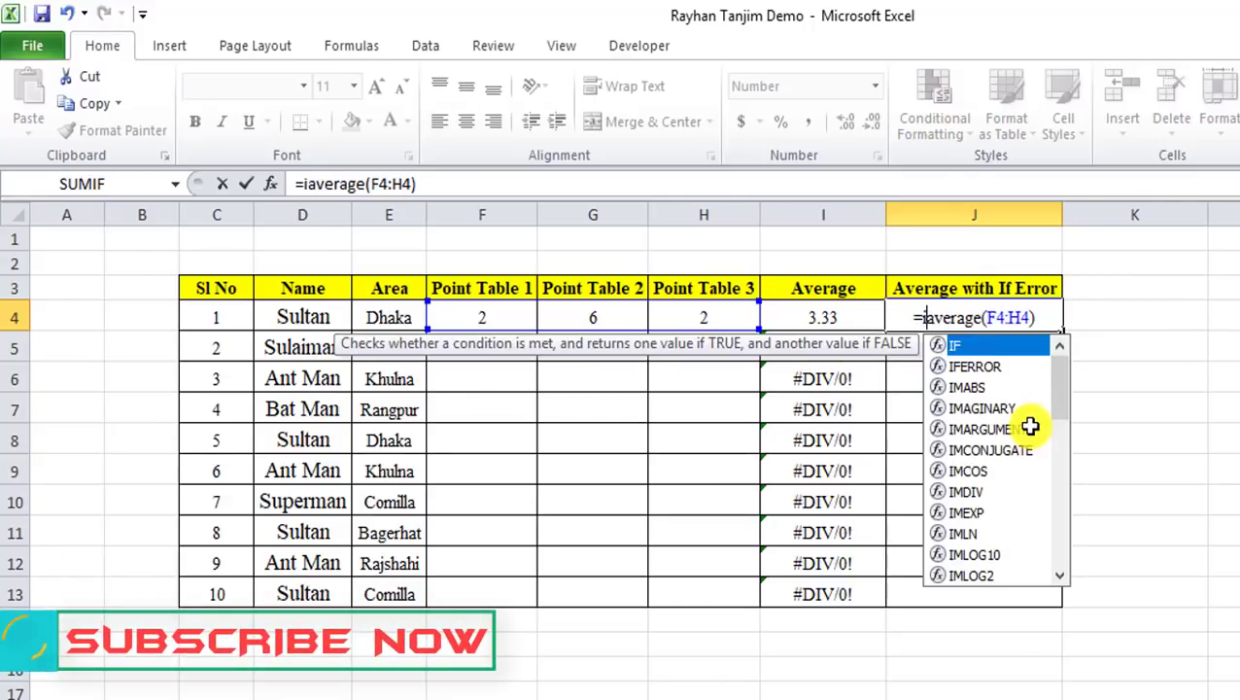
pyautogui.write('ferr')
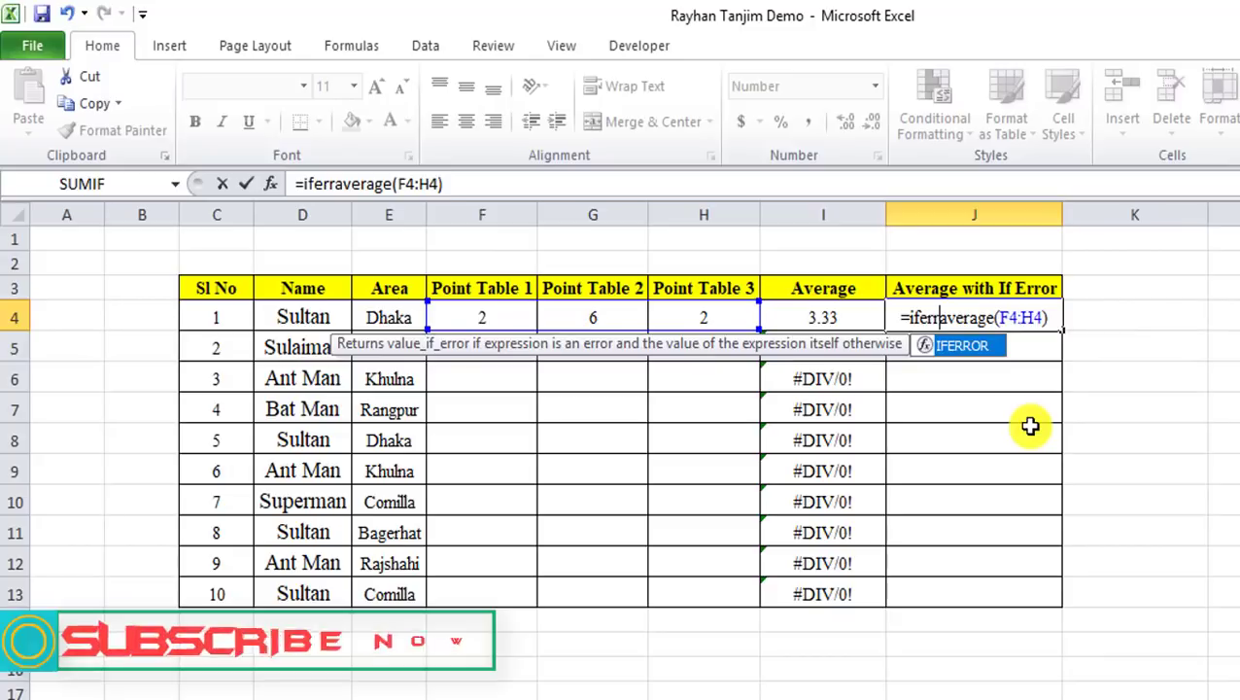
pyautogui.write('or')
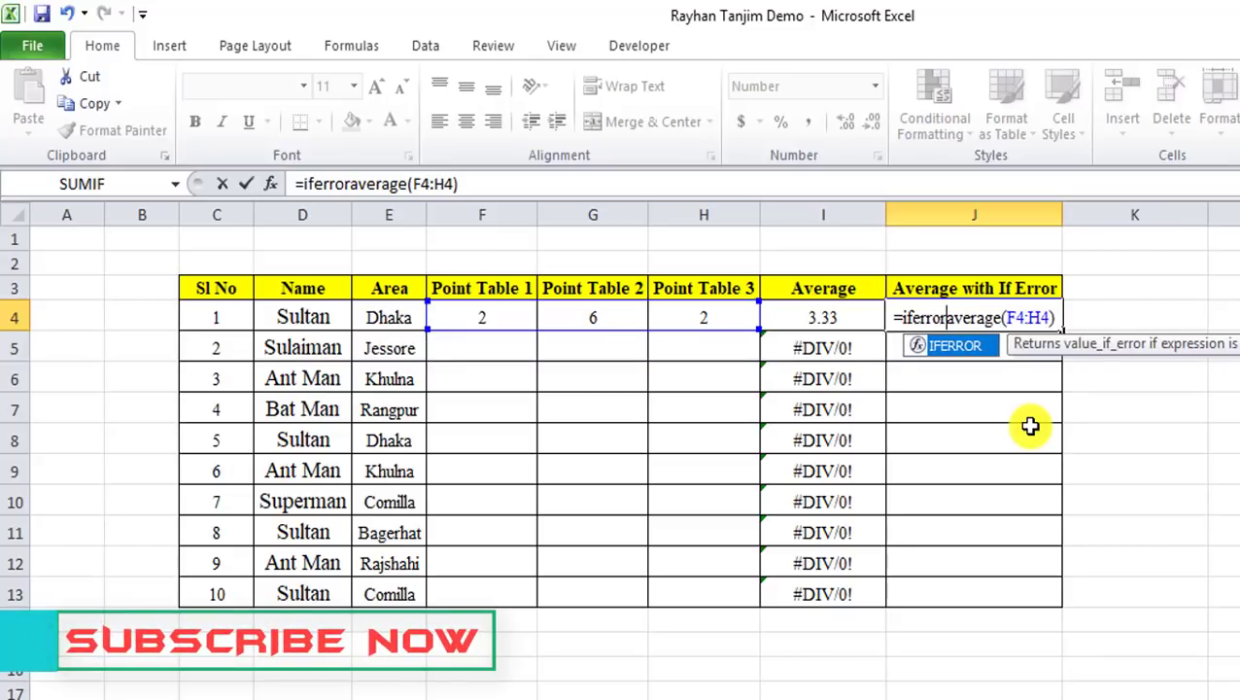
pyautogui.write('(')
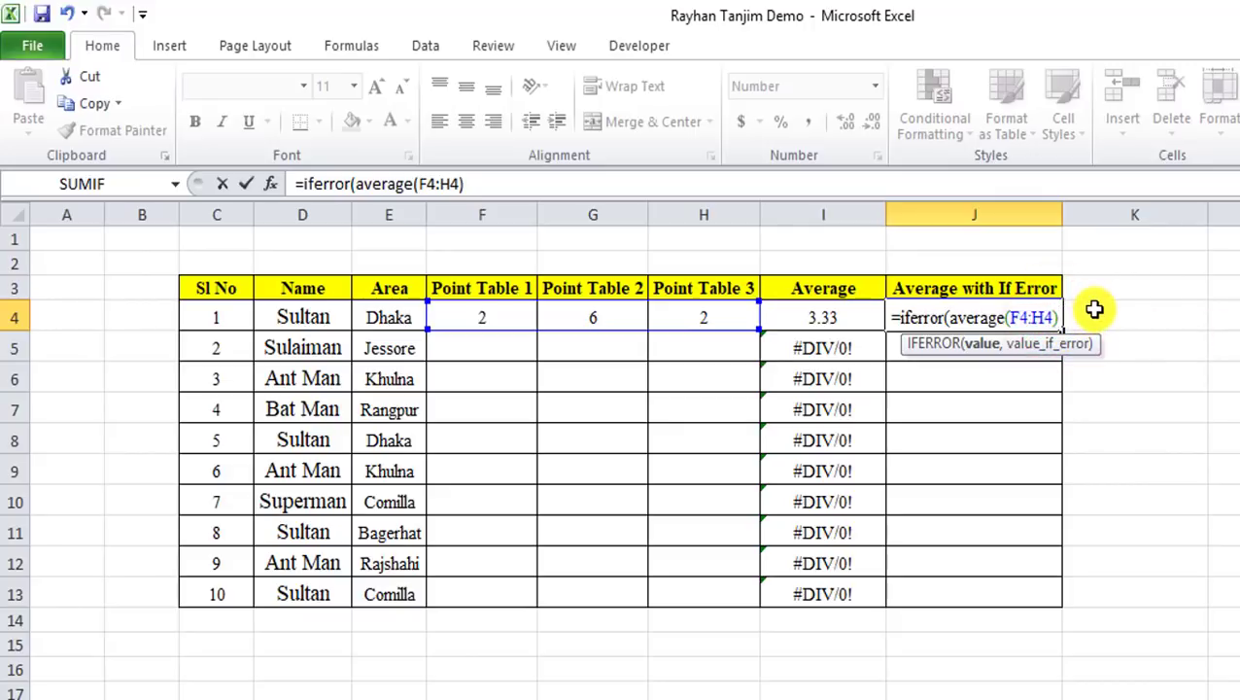
pyautogui.write(',')
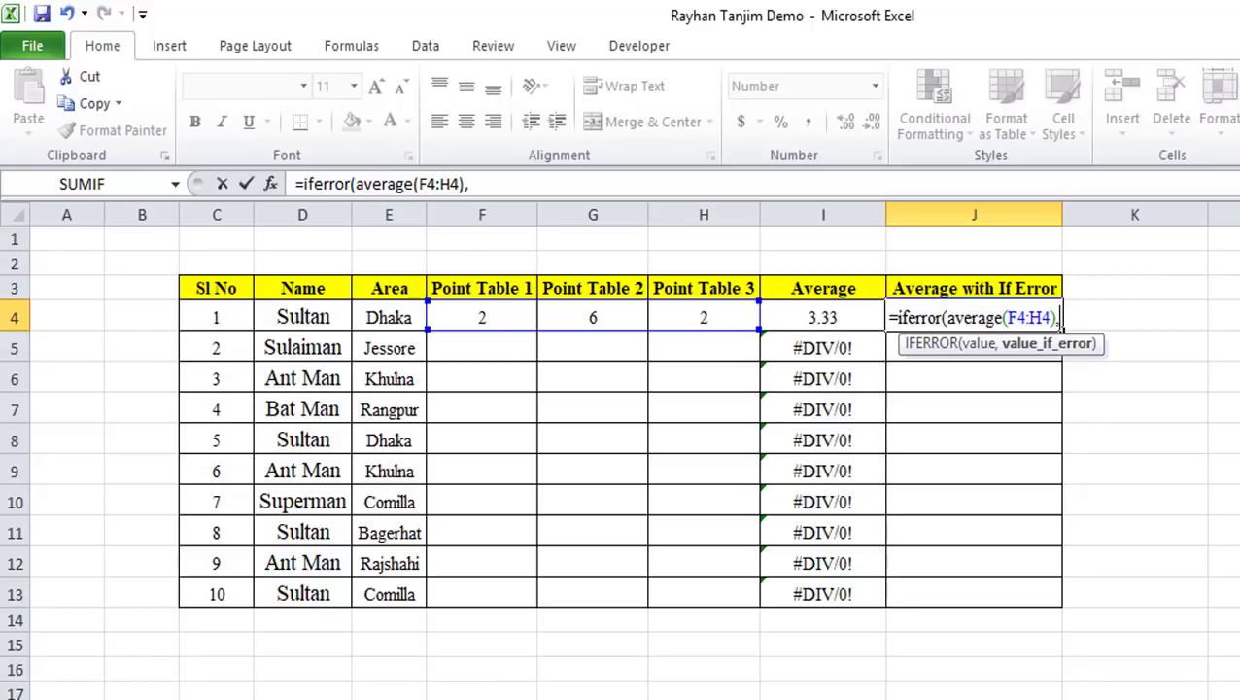
pyautogui.write('"')
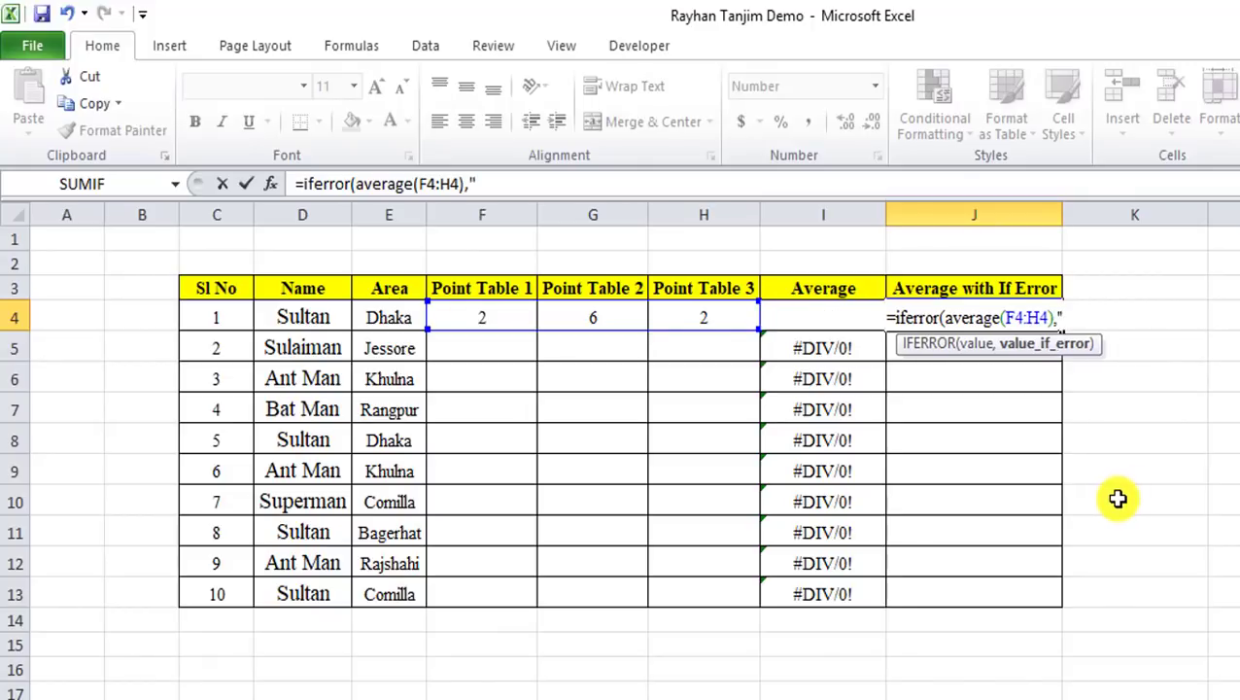
pyautogui.write('"')
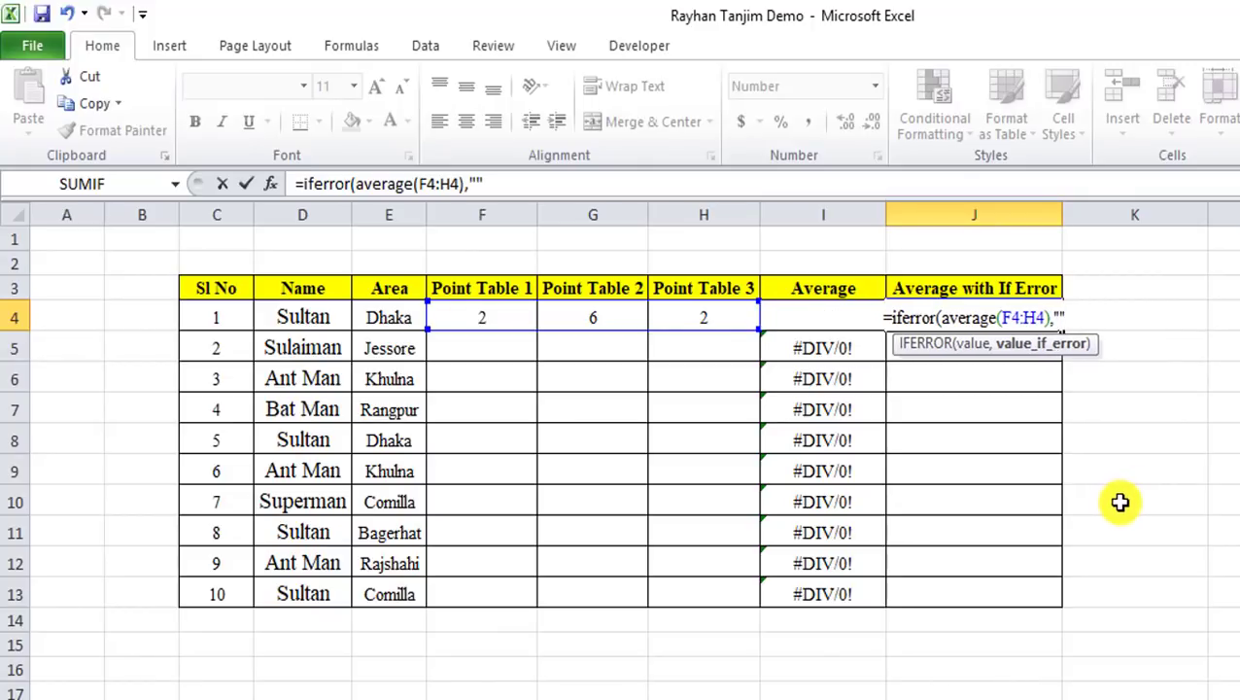
pyautogui.press('Return')
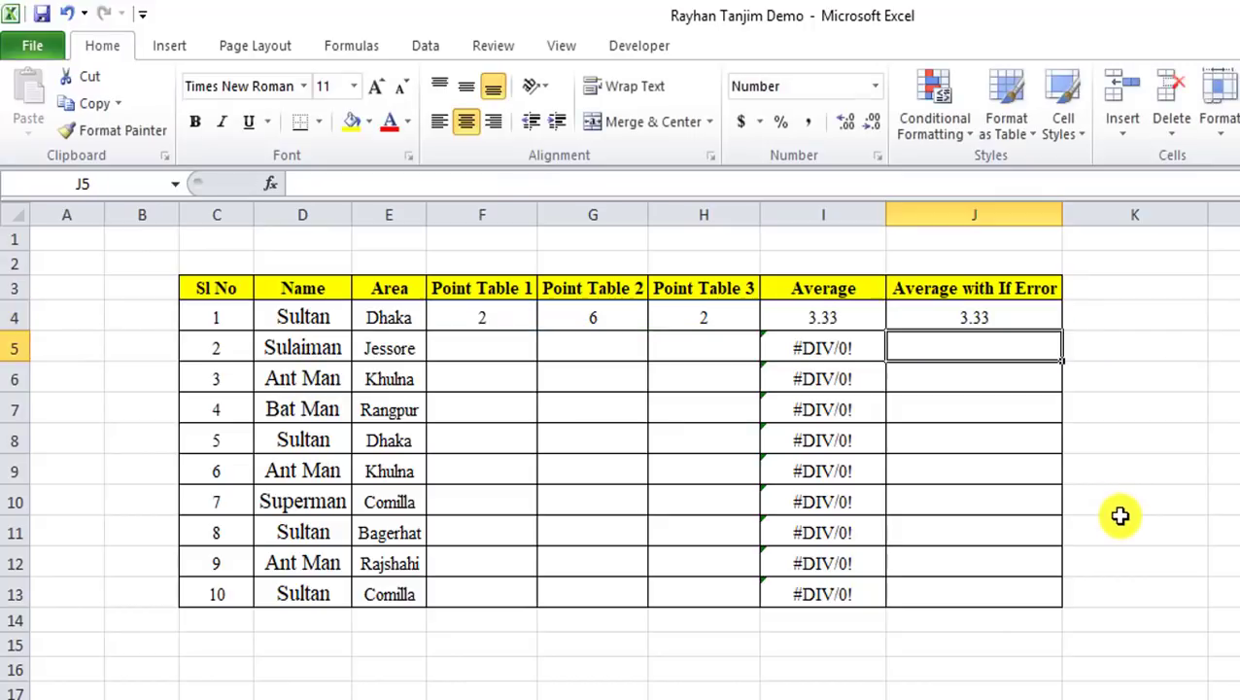
# Fill J4's formula down to J13 and check the copies in J5 and J6
pyautogui.click(1019, 325)
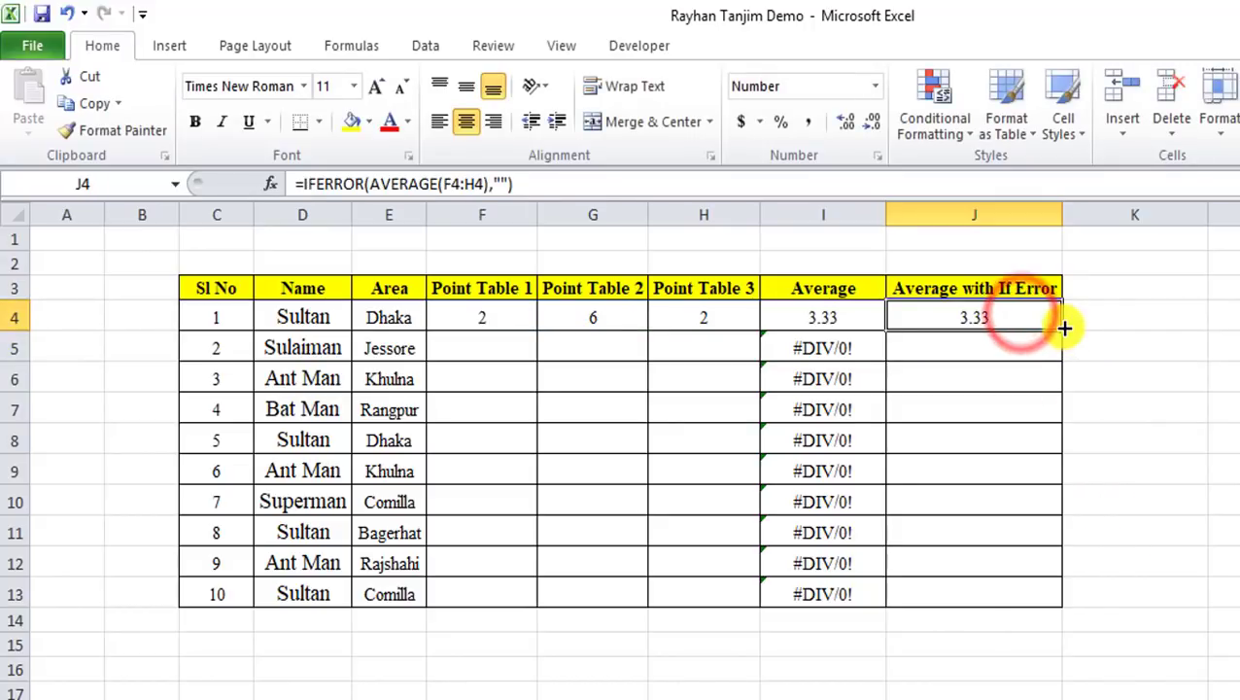
pyautogui.moveTo(1062, 330)
pyautogui.mouseDown()
pyautogui.moveTo(1035, 534)
pyautogui.moveTo(1098, 592)
pyautogui.mouseUp()
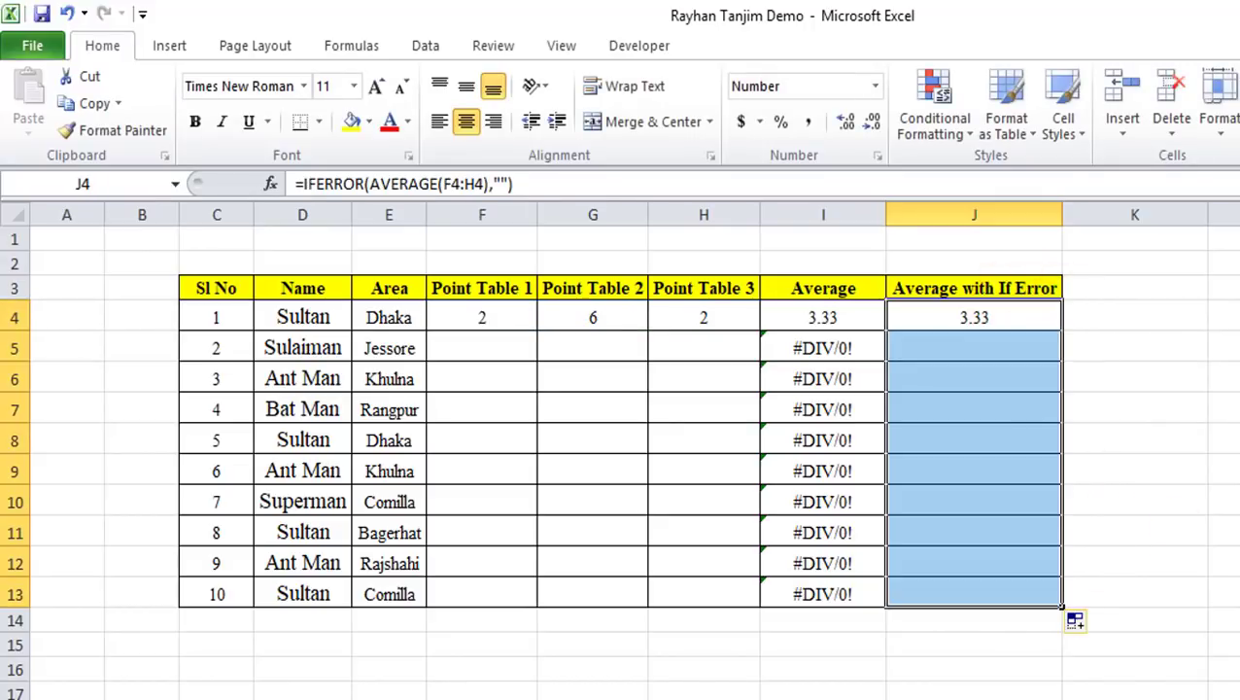
pyautogui.click(1008, 351)
pyautogui.click(996, 379)
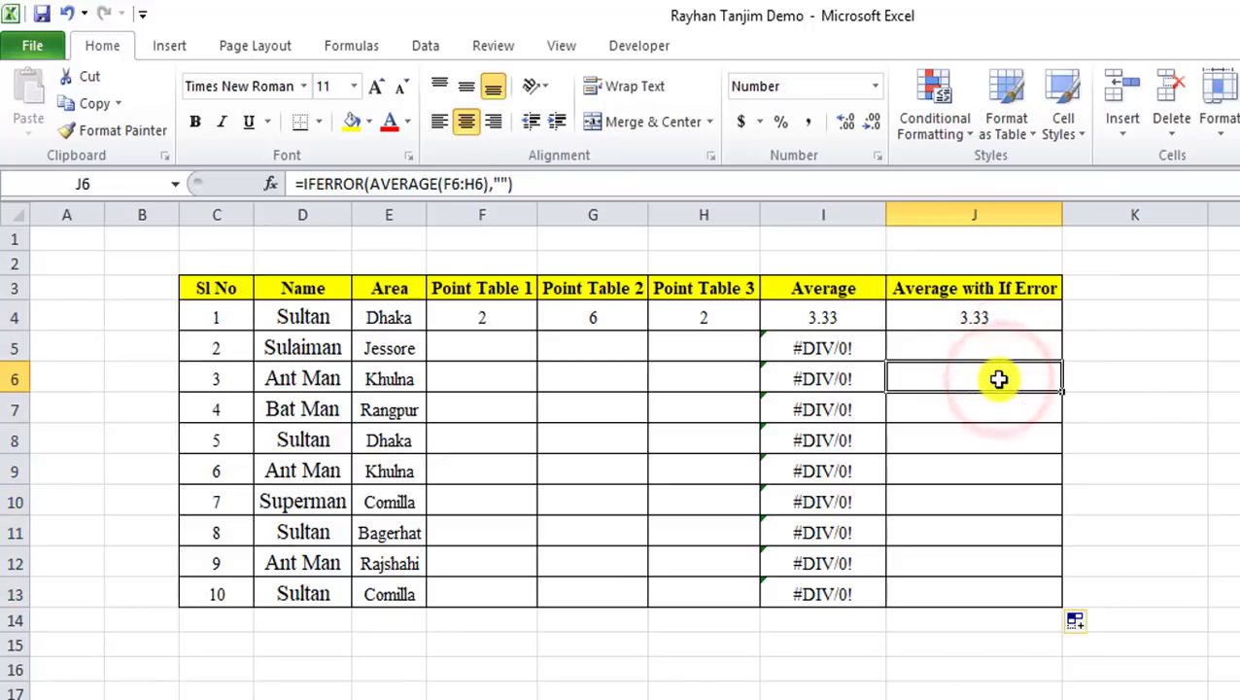
pyautogui.doubleClick(808, 317)
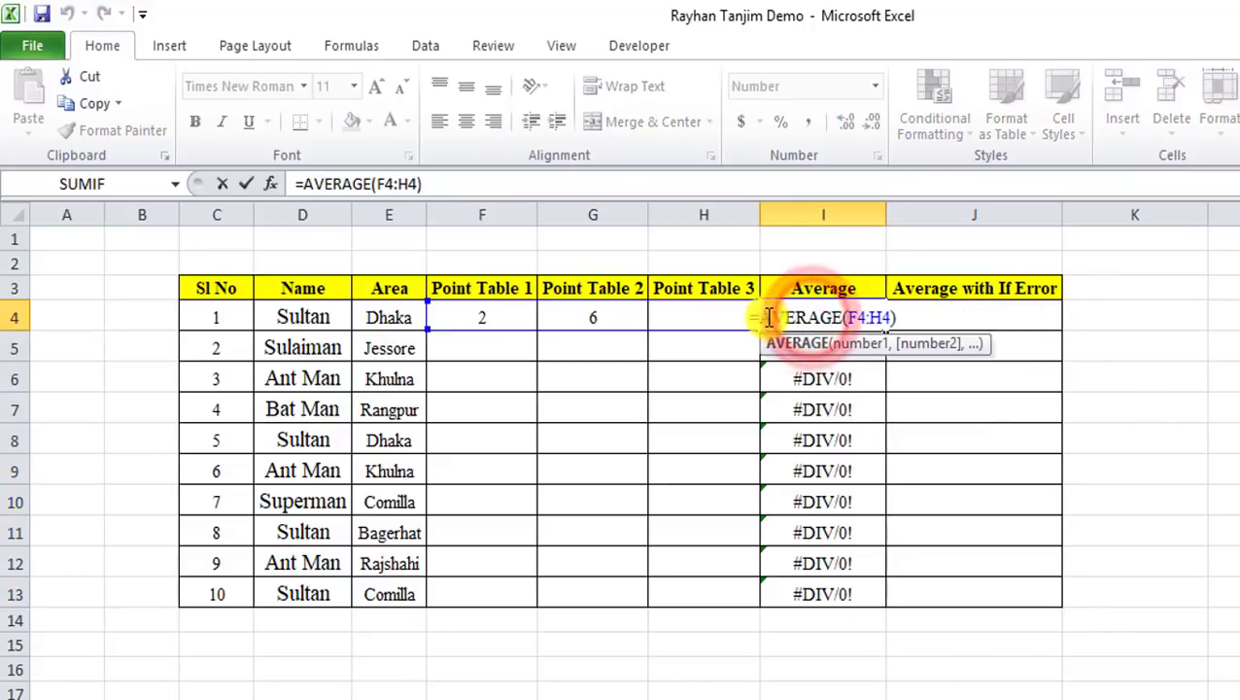
# Wrap I4's average in IFERROR so it reads =IFERROR(AVERAGE(F4:H4),"")
pyautogui.click(763, 314)
pyautogui.write('if')
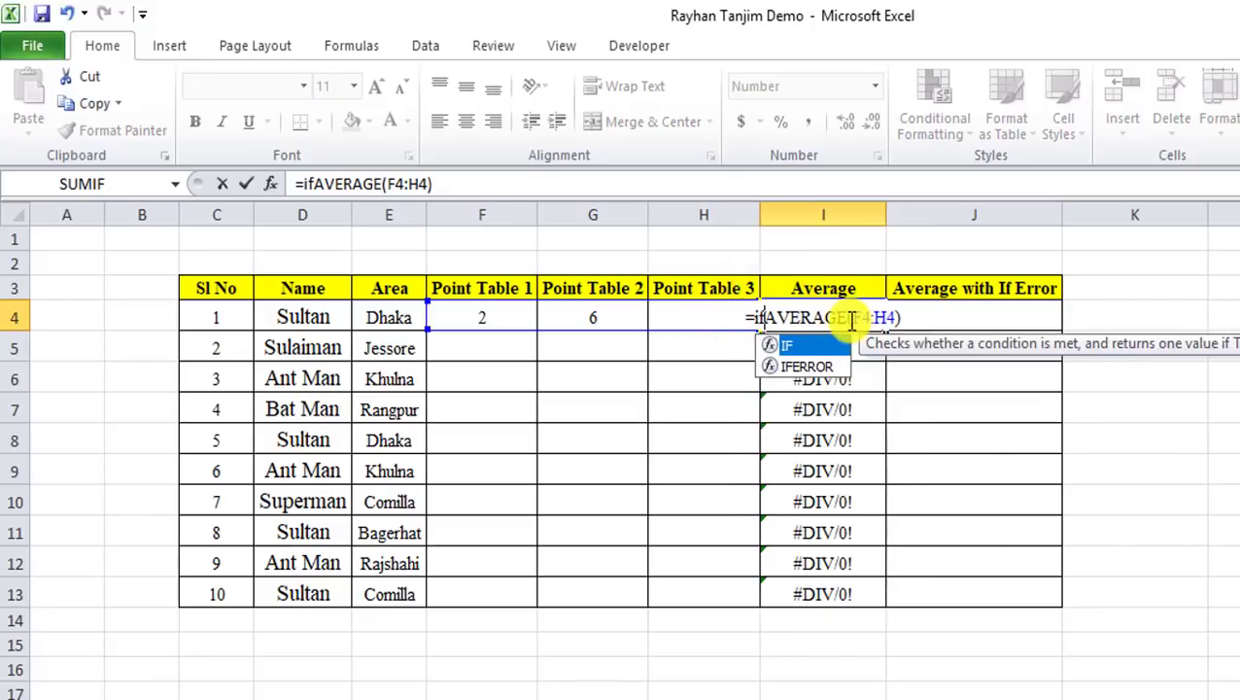
pyautogui.press('Down')
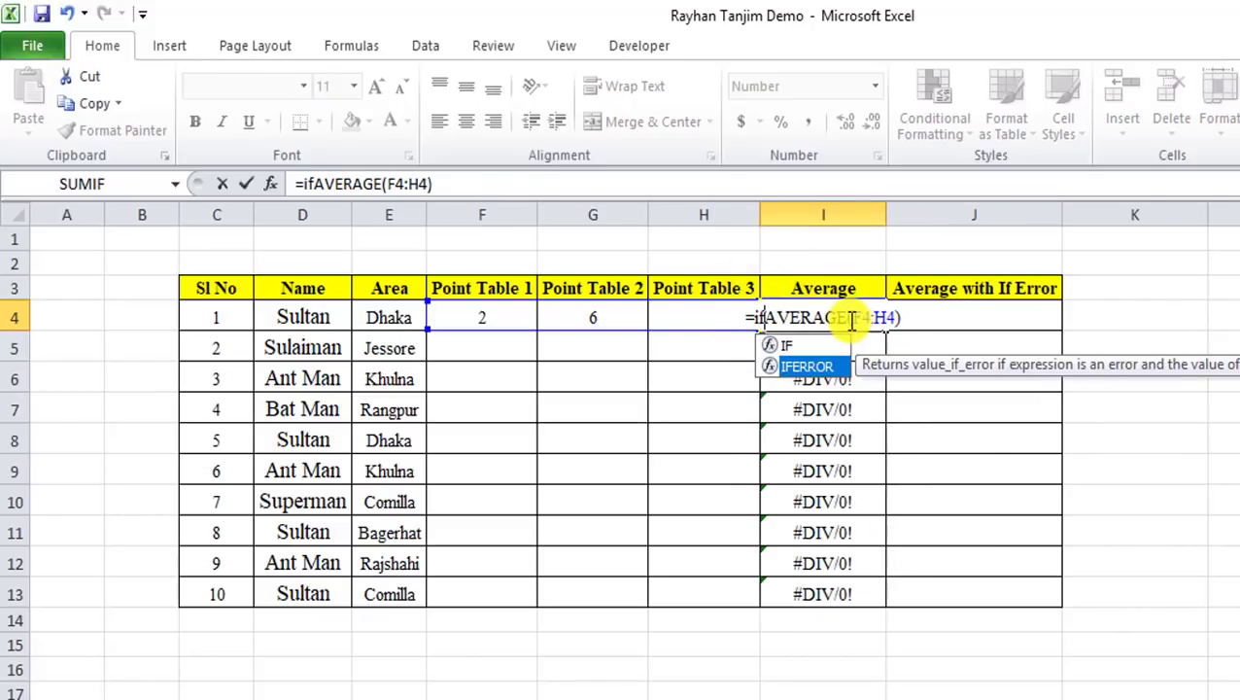
pyautogui.press('Tab')
pyautogui.click(941, 323)
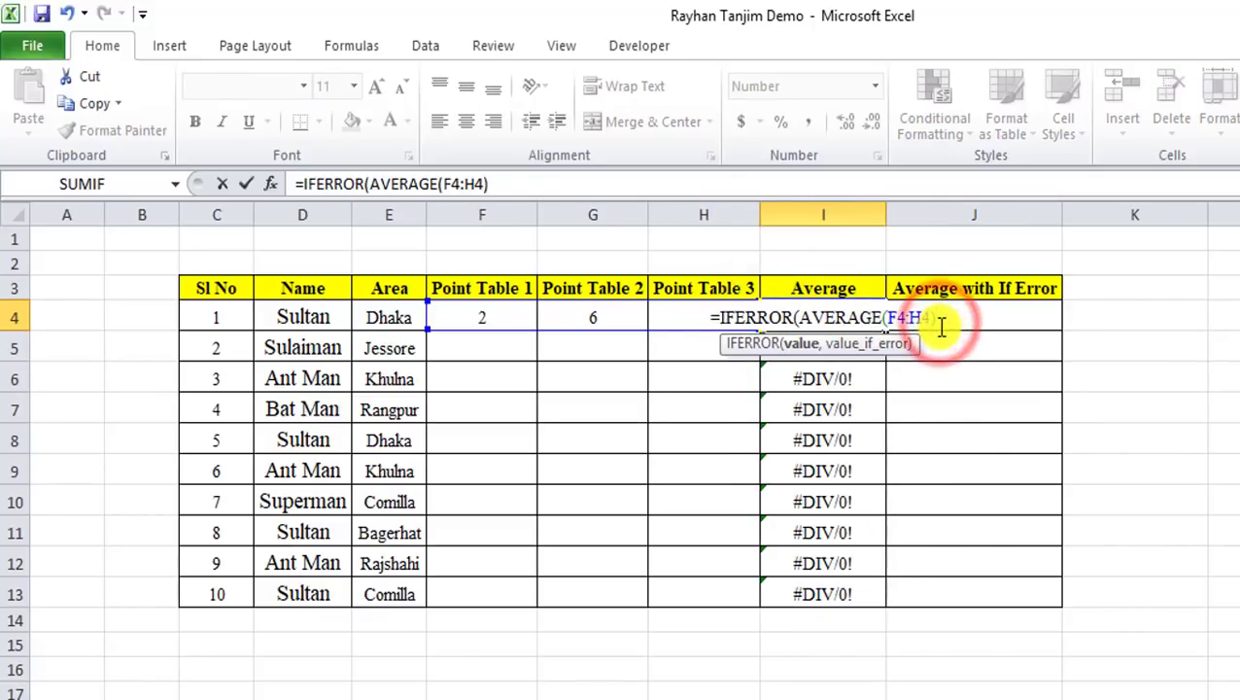
pyautogui.write(',""')
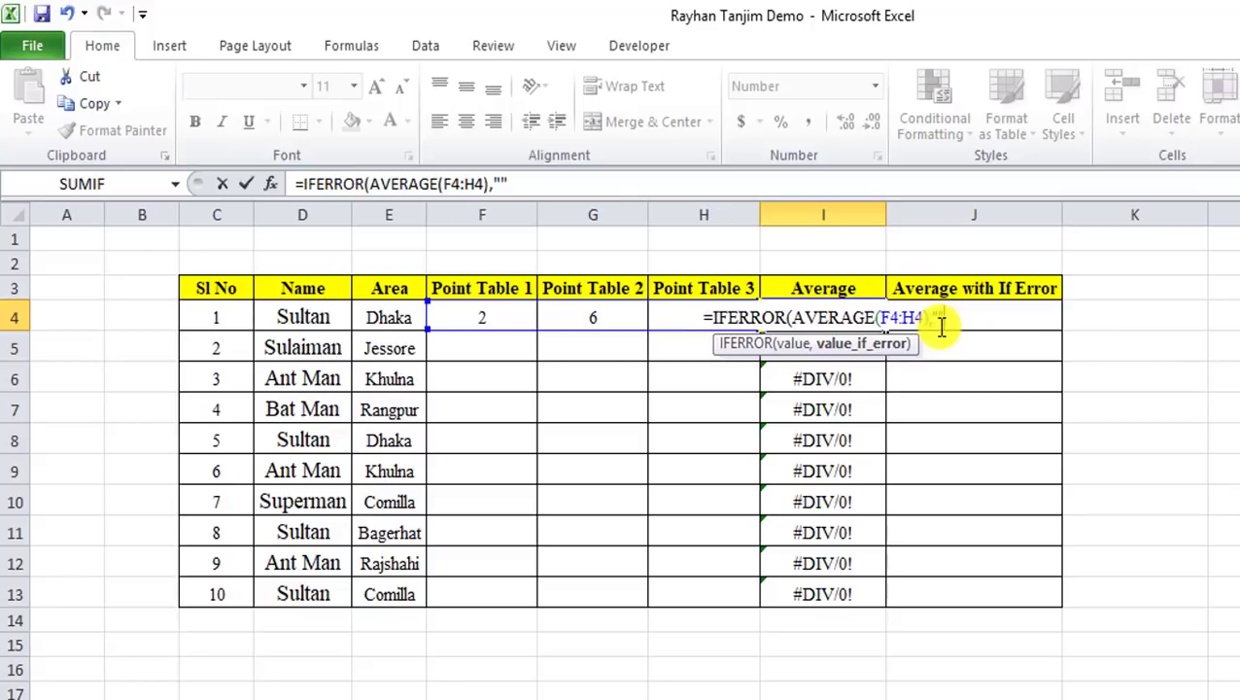
pyautogui.write(')')
pyautogui.press('Return')
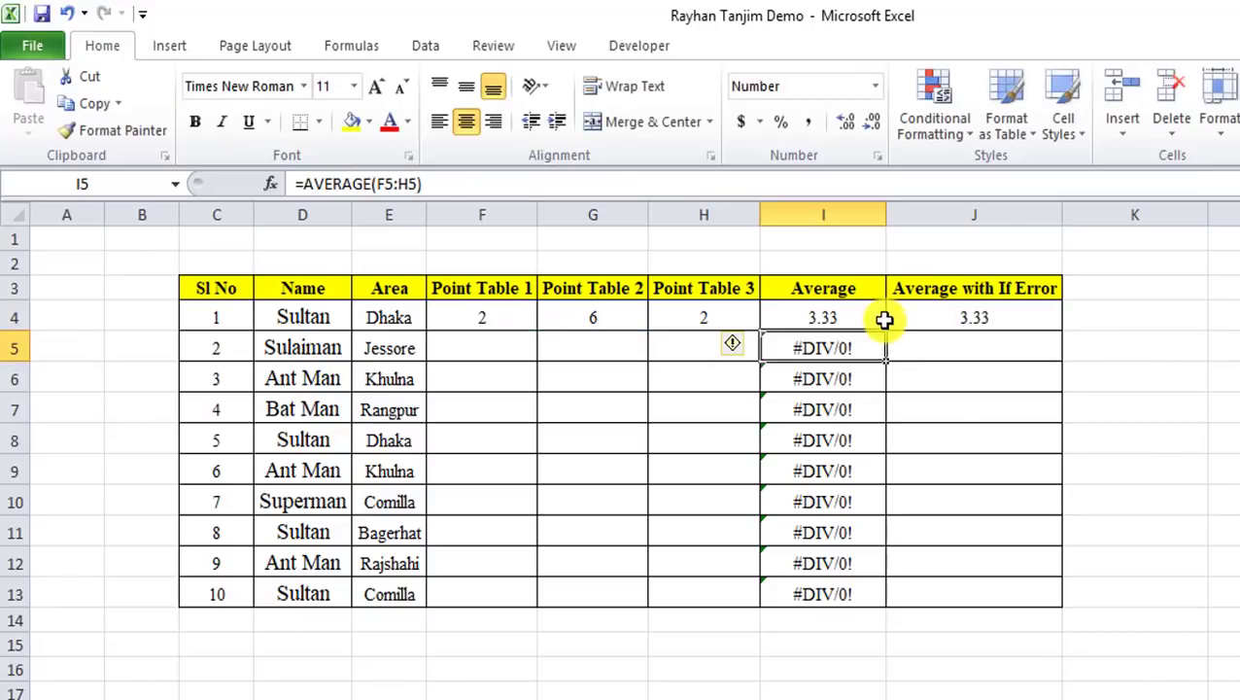
# Fill the I4 formula down to I13 and check the copy in I5
pyautogui.click(869, 319)
pyautogui.doubleClick(889, 328)
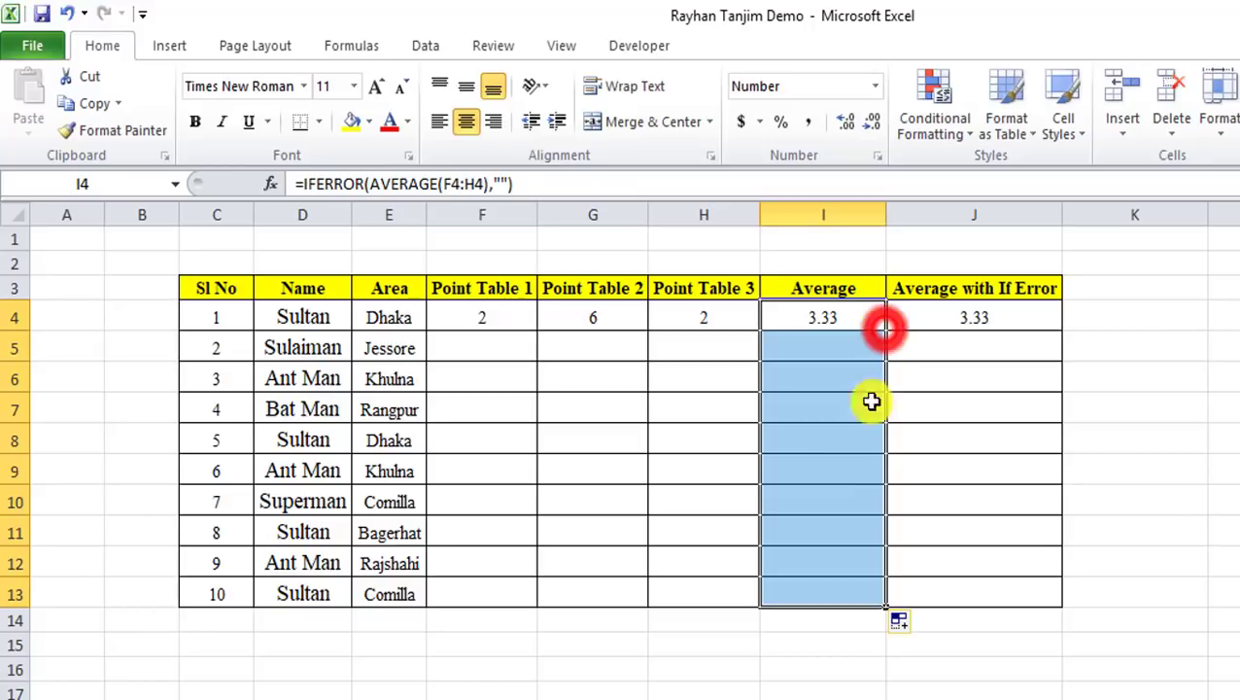
pyautogui.click(841, 469)
pyautogui.click(840, 356)
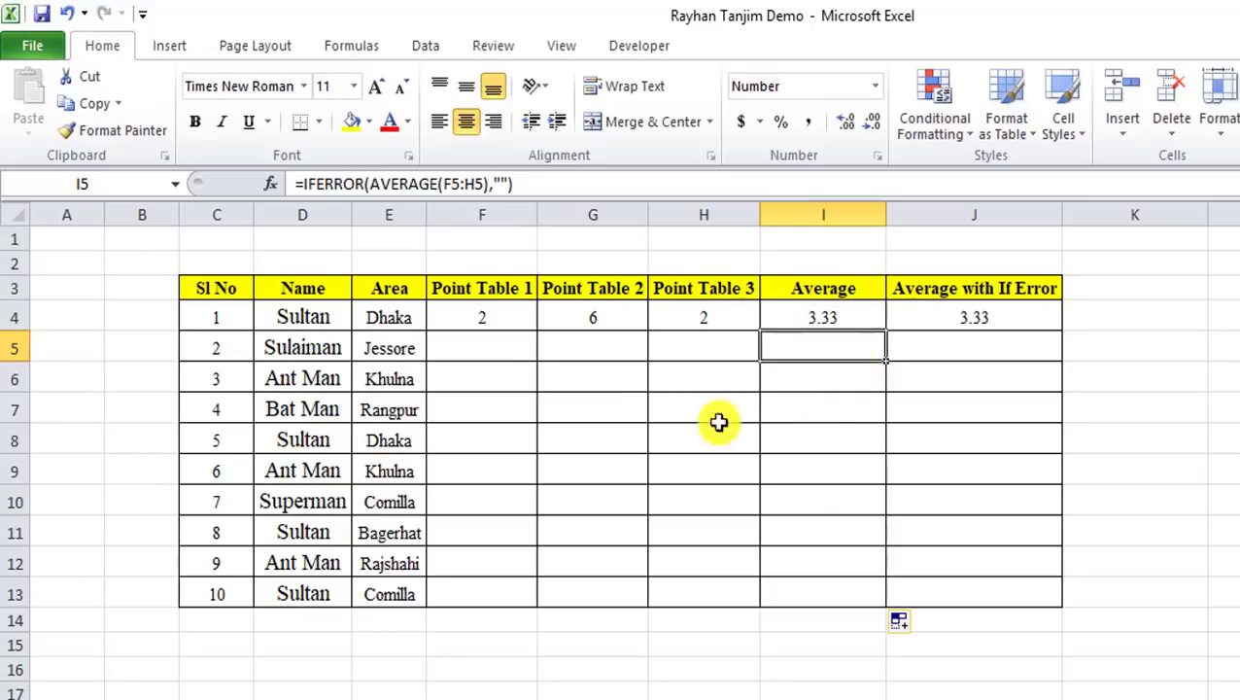
# Set I4's IFERROR fallback to 'Put the Value First' and fill it down to I13
pyautogui.click(842, 320)
pyautogui.doubleClick(847, 319)
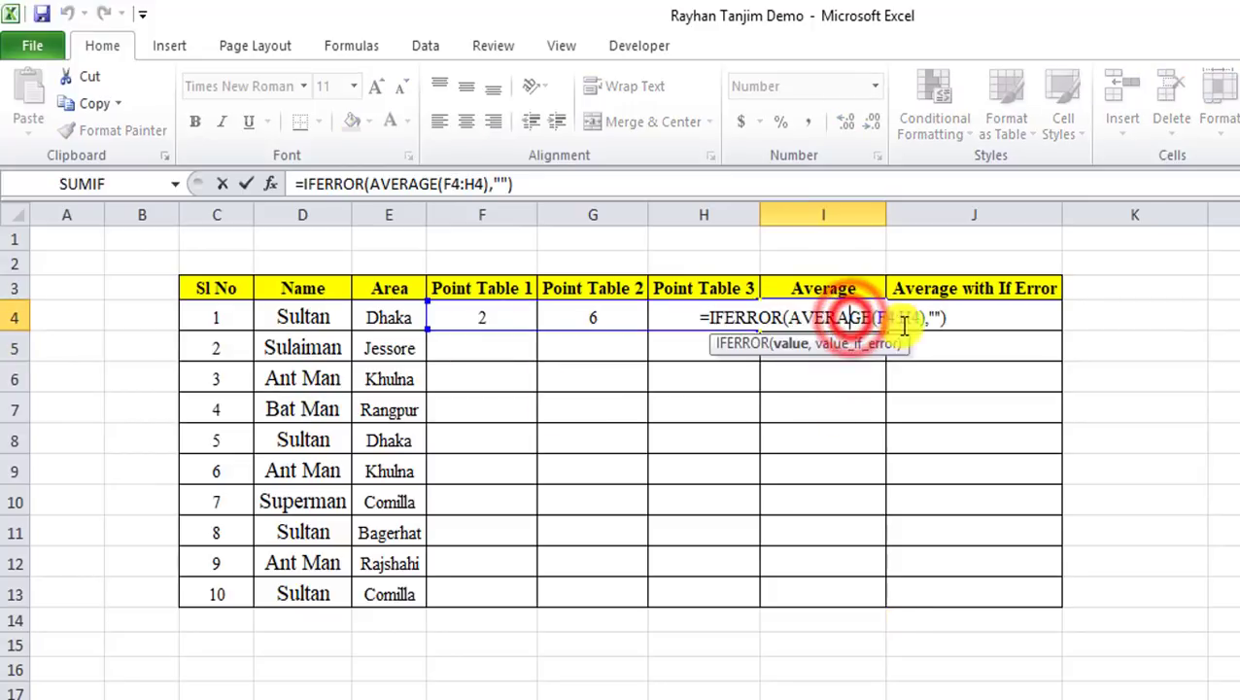
pyautogui.click(934, 317)
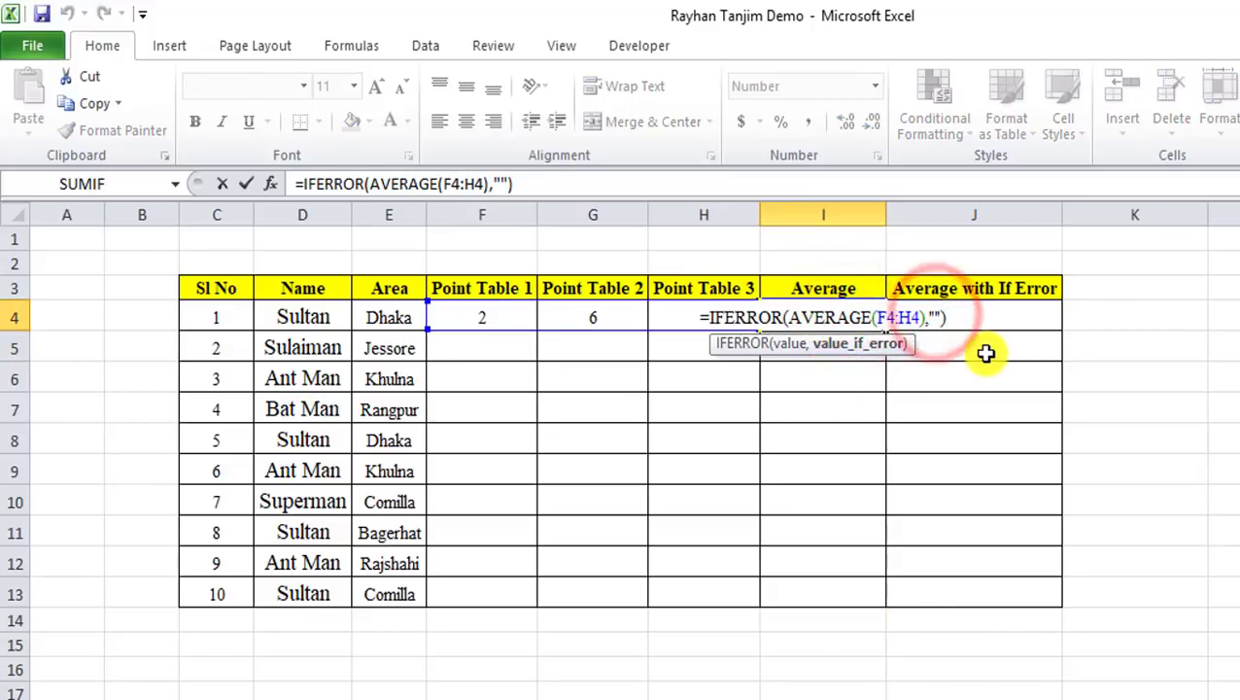
pyautogui.write('Put ')
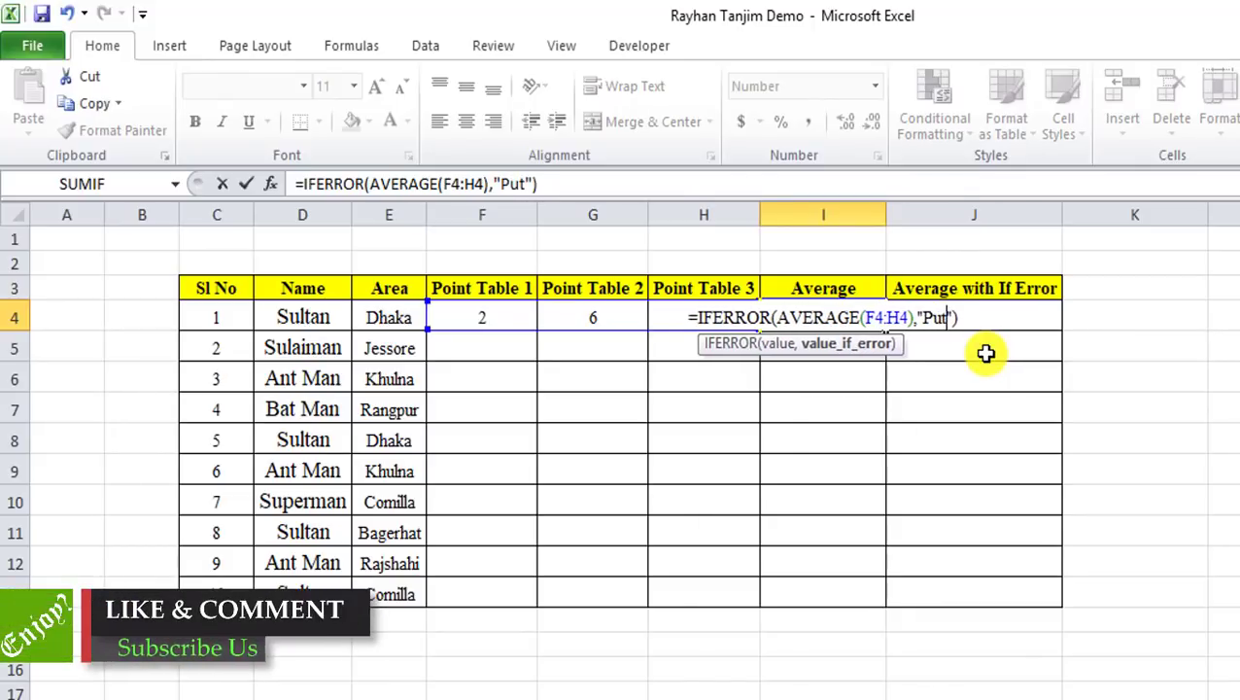
pyautogui.write('the ')
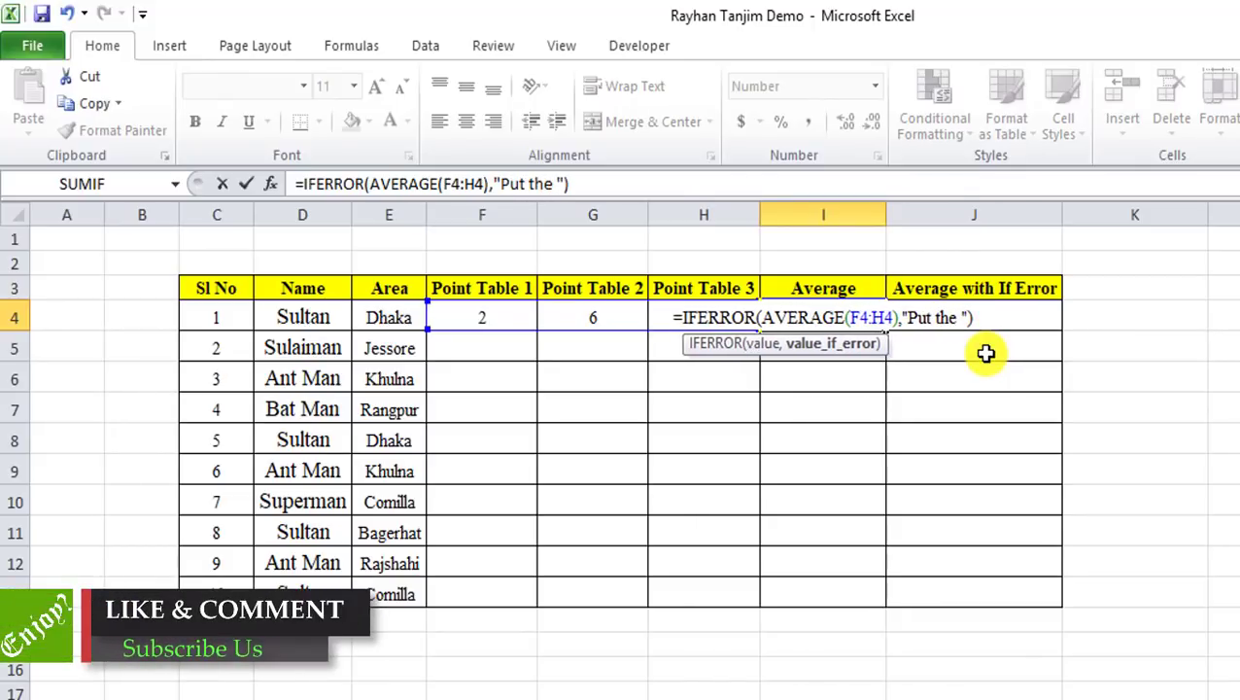
pyautogui.write('Value ')
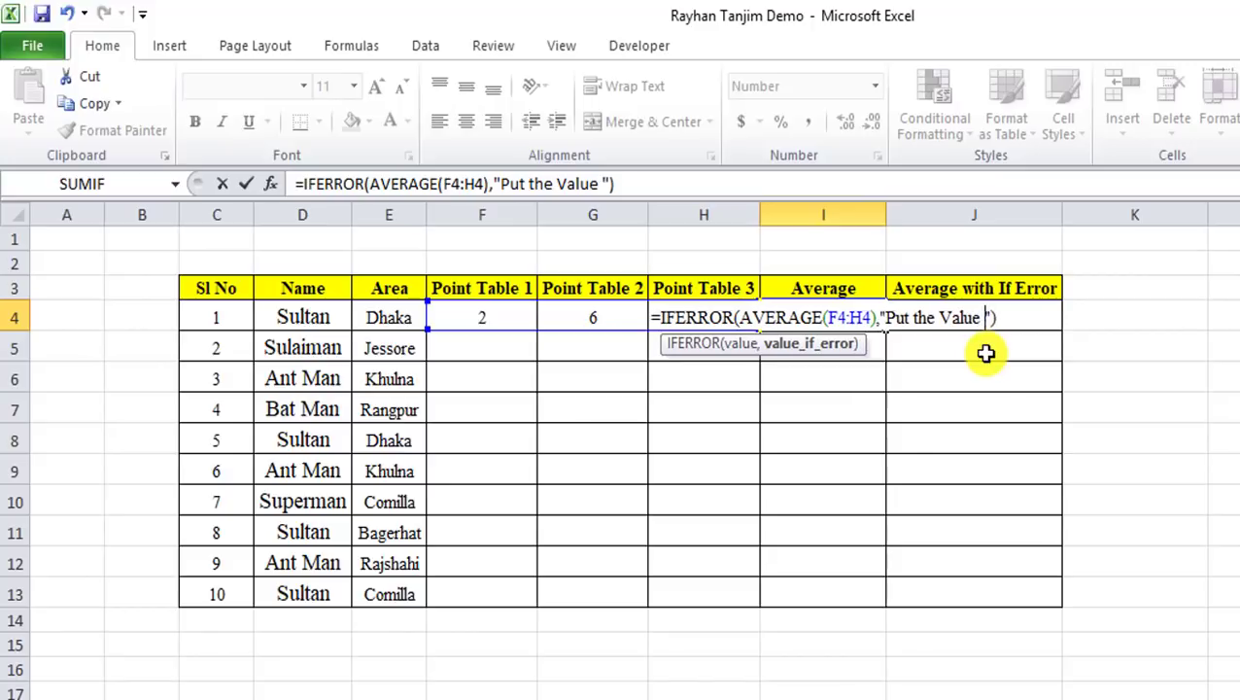
pyautogui.write('First')
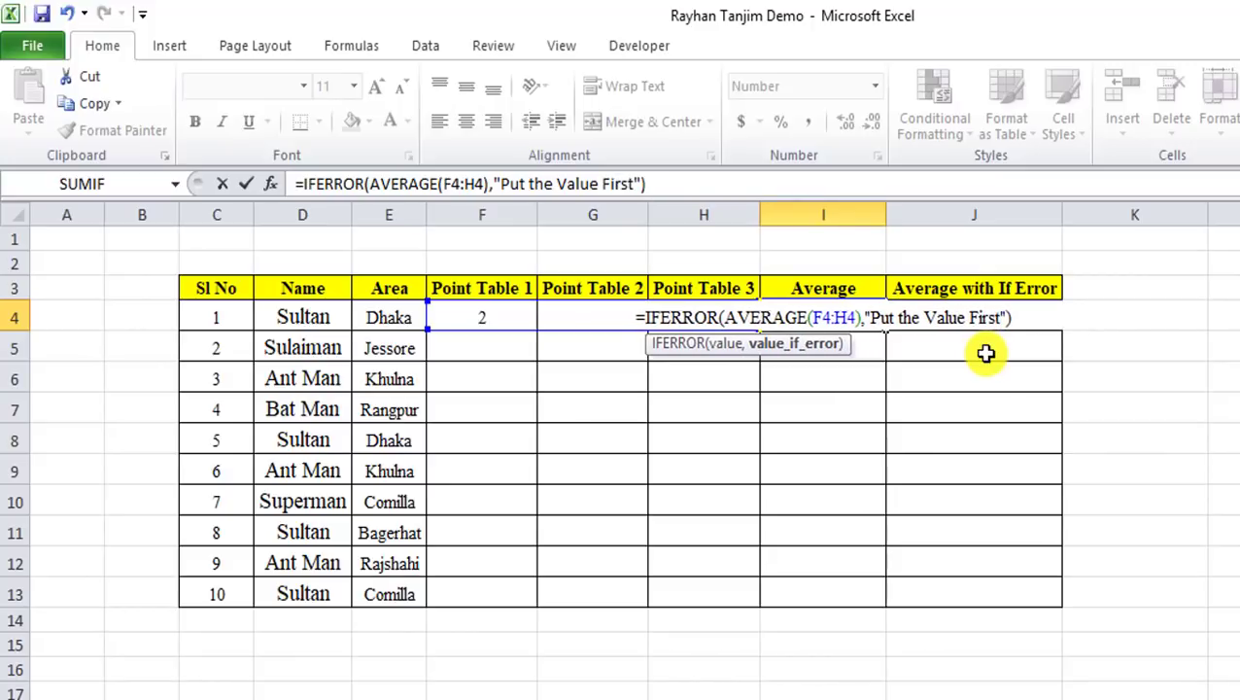
pyautogui.click(1027, 319)
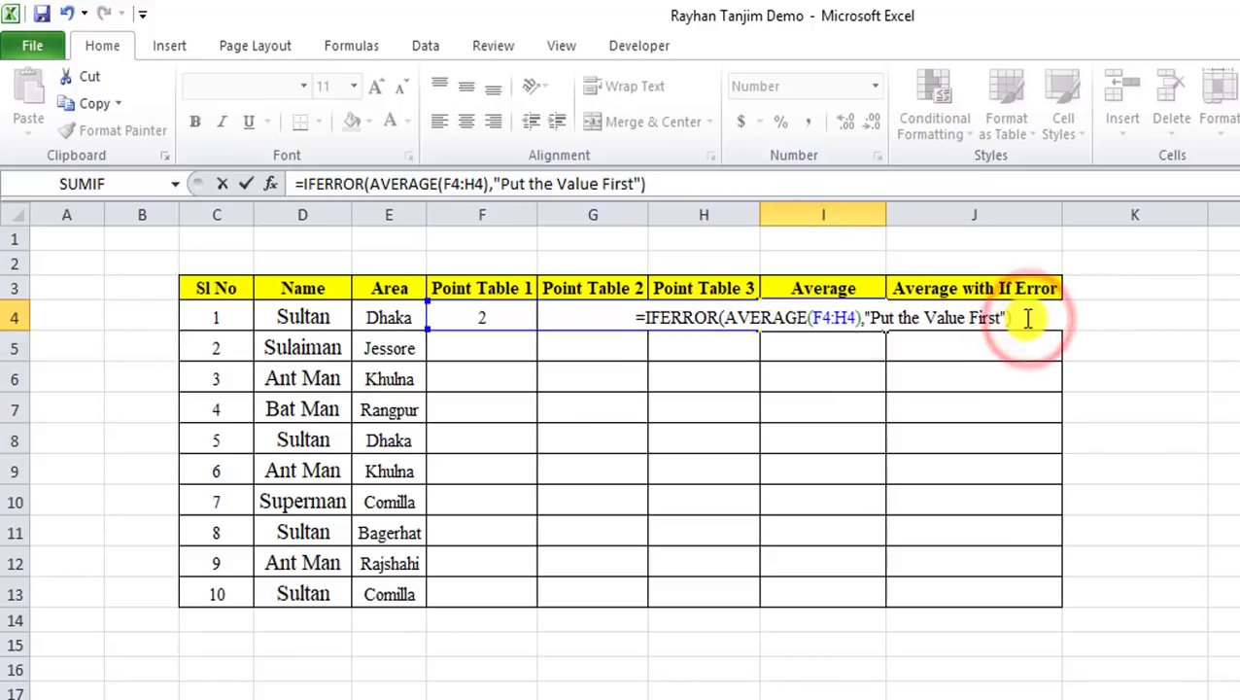
pyautogui.press('Return')
pyautogui.click(829, 318)
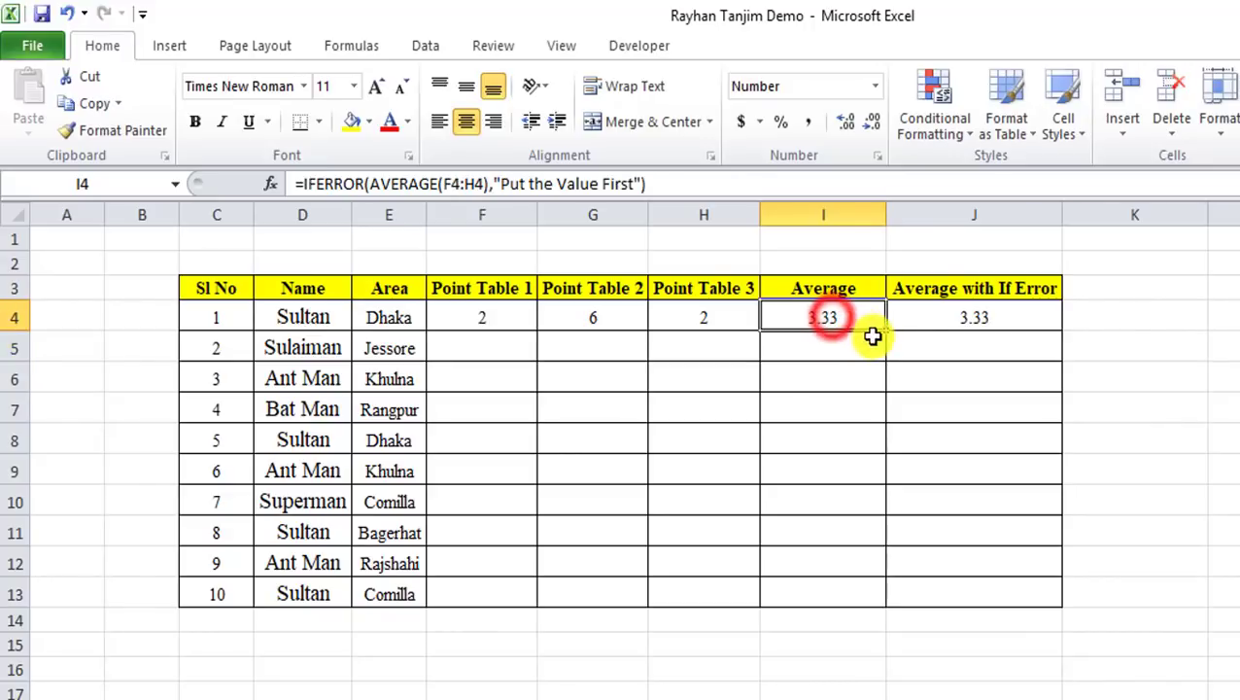
pyautogui.doubleClick(885, 331)
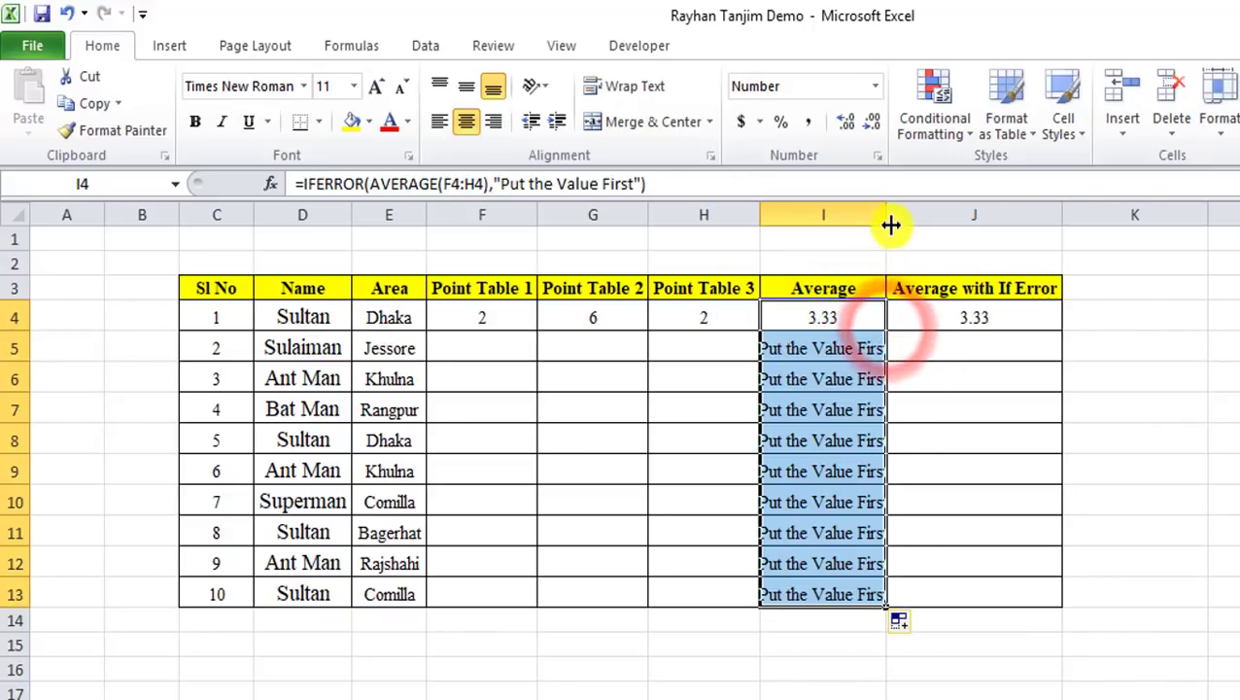
# Autofit column I so 'Put the Value First' shows fully
pyautogui.doubleClick(886, 215)
pyautogui.click(996, 440)
pyautogui.click(853, 350)
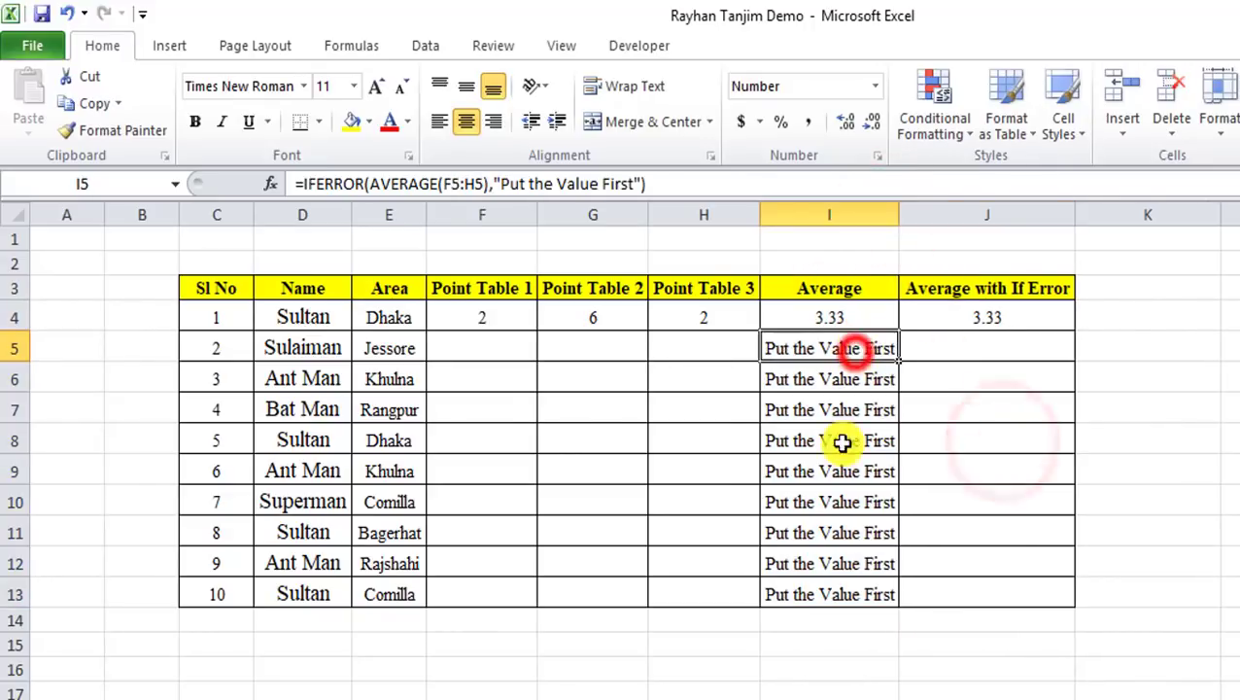
# Enter points 5, 5 and 1 in F5:H5, giving an average of 3.67
pyautogui.click(496, 351)
pyautogui.write('5')
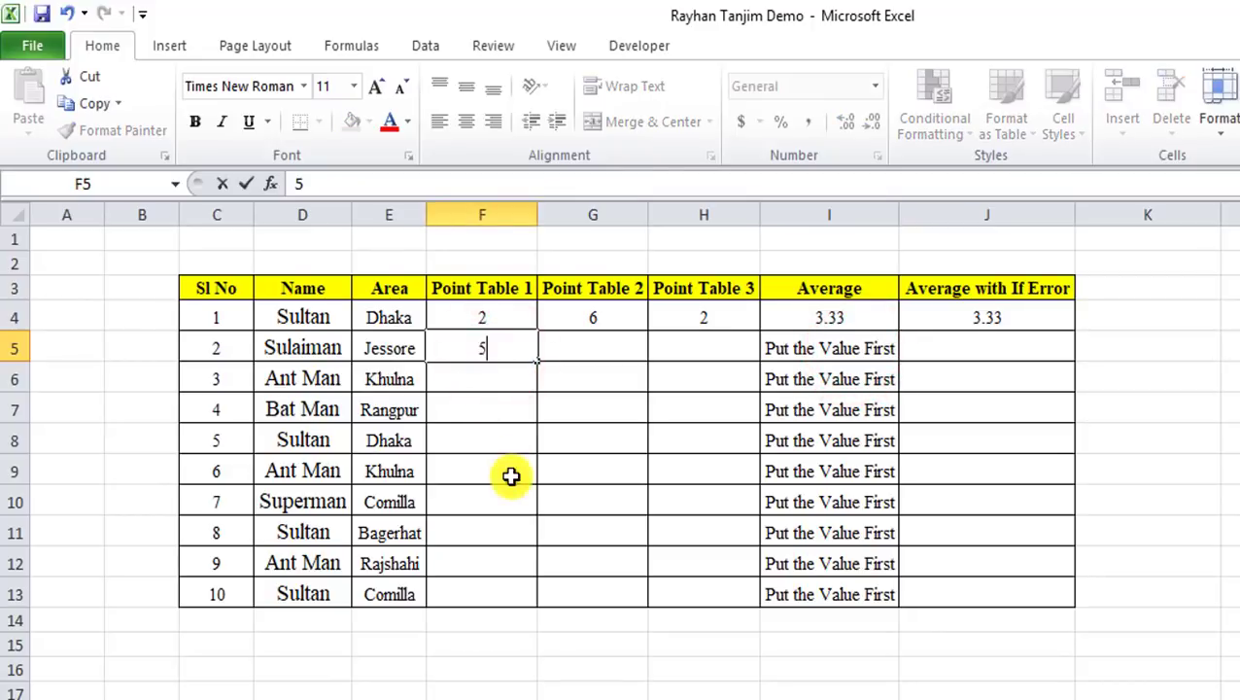
pyautogui.click(511, 475)
pyautogui.click(597, 348)
pyautogui.write('5')
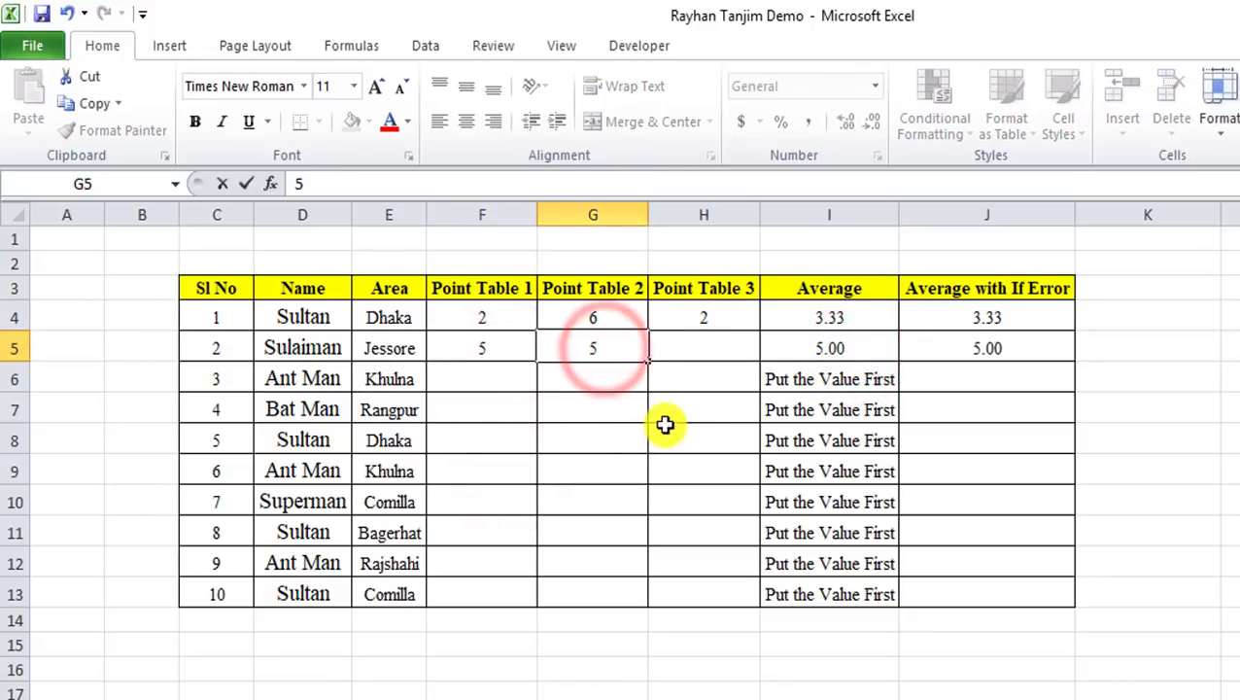
pyautogui.click(678, 354)
pyautogui.write('1')
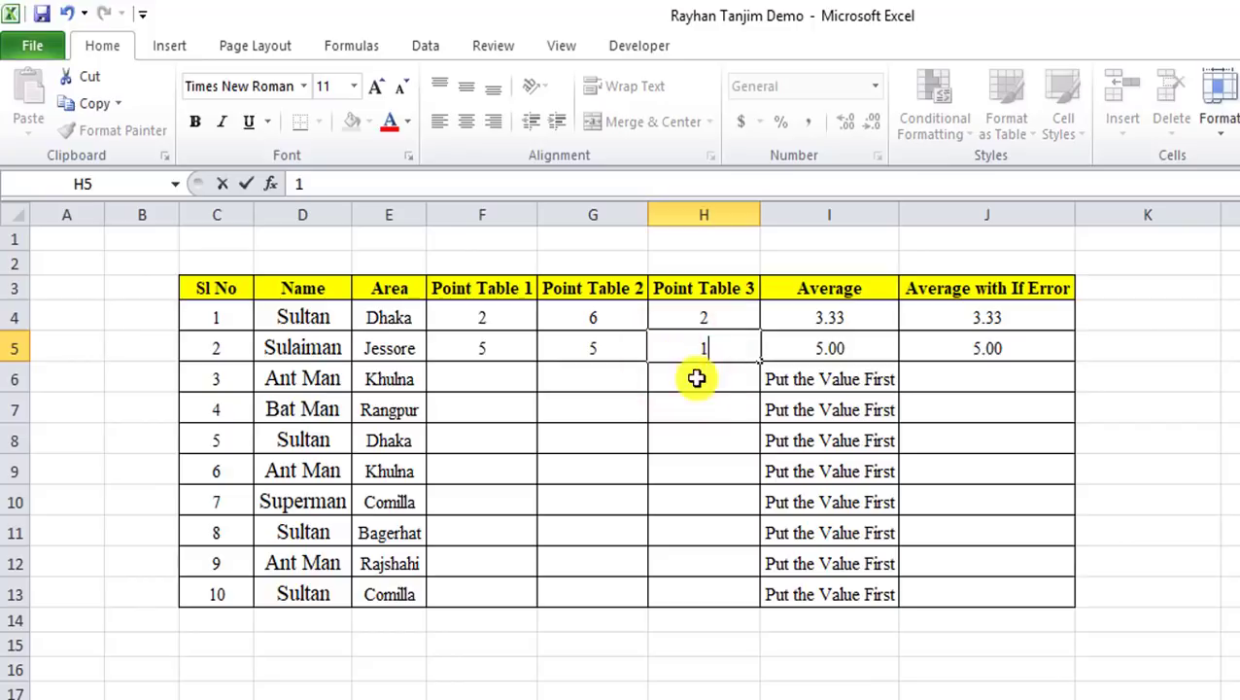
pyautogui.click(700, 404)
# Enter points 2, 1 and 2 in F11:H11, giving an average of 1.67
pyautogui.click(497, 518)
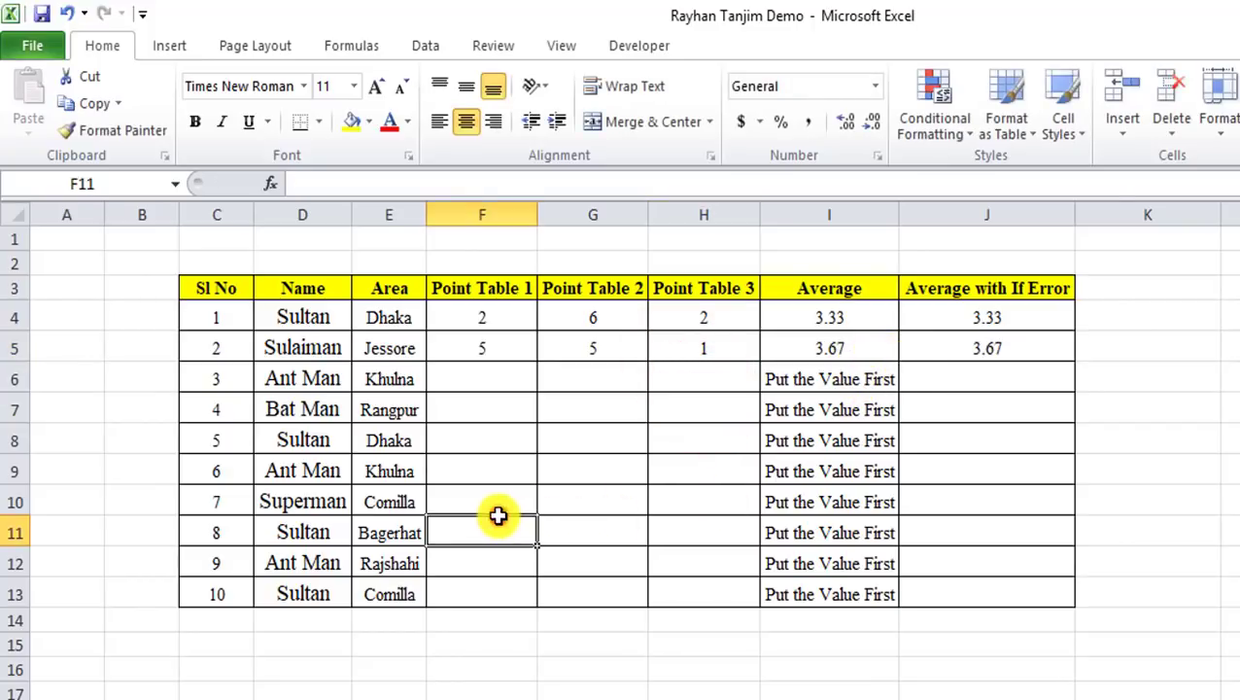
pyautogui.write('2')
pyautogui.click(581, 526)
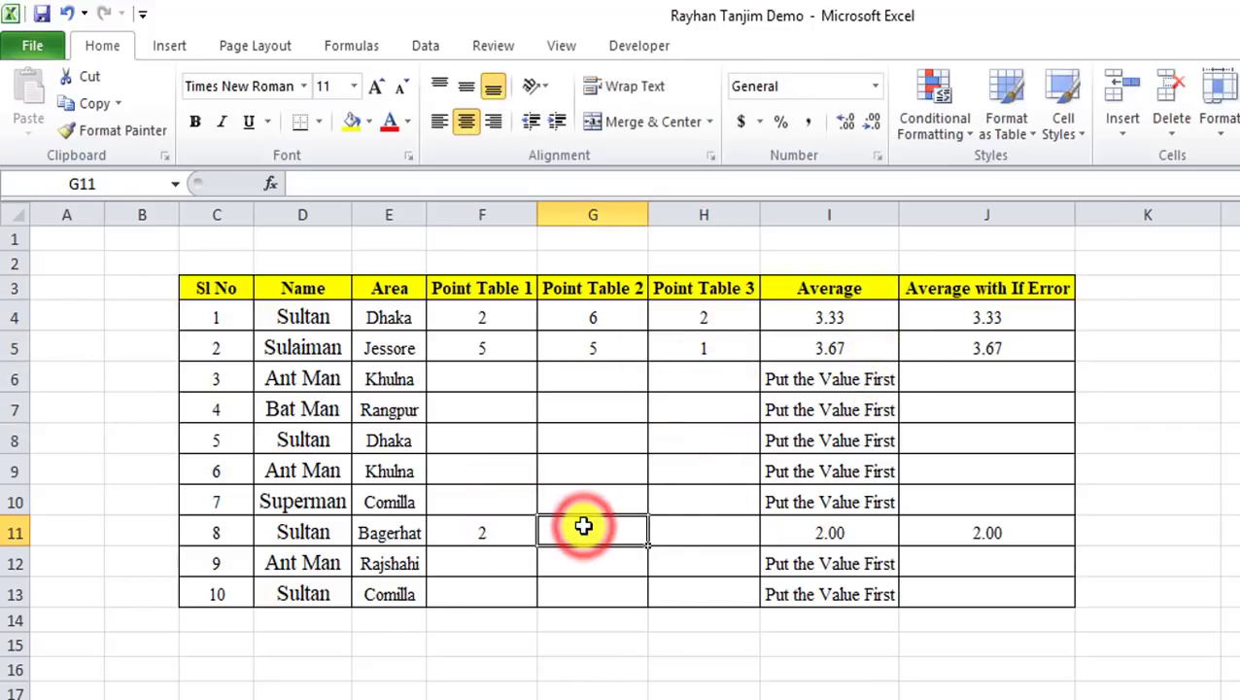
pyautogui.write('1')
pyautogui.click(691, 525)
pyautogui.write('2')
pyautogui.click(701, 616)
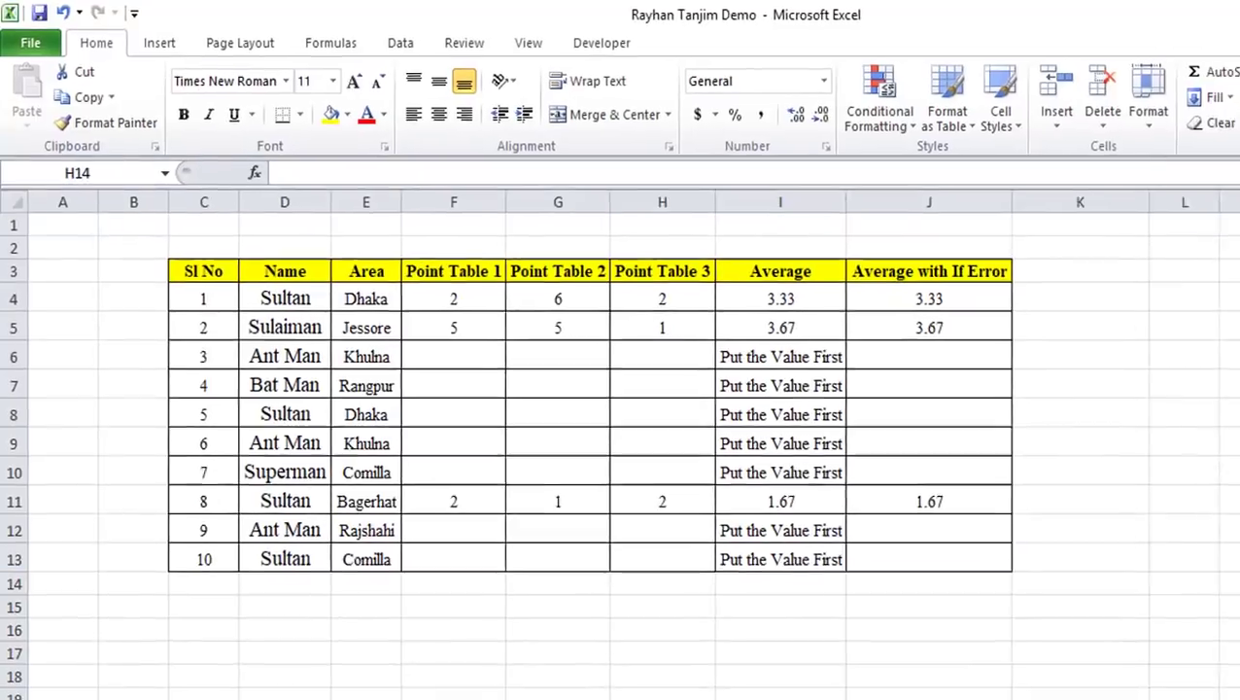
# Switch to the subscribe workbook showing the IFERROR FUNCTION title banner
pyautogui.moveTo(728, 659)
pyautogui.click(757, 630)
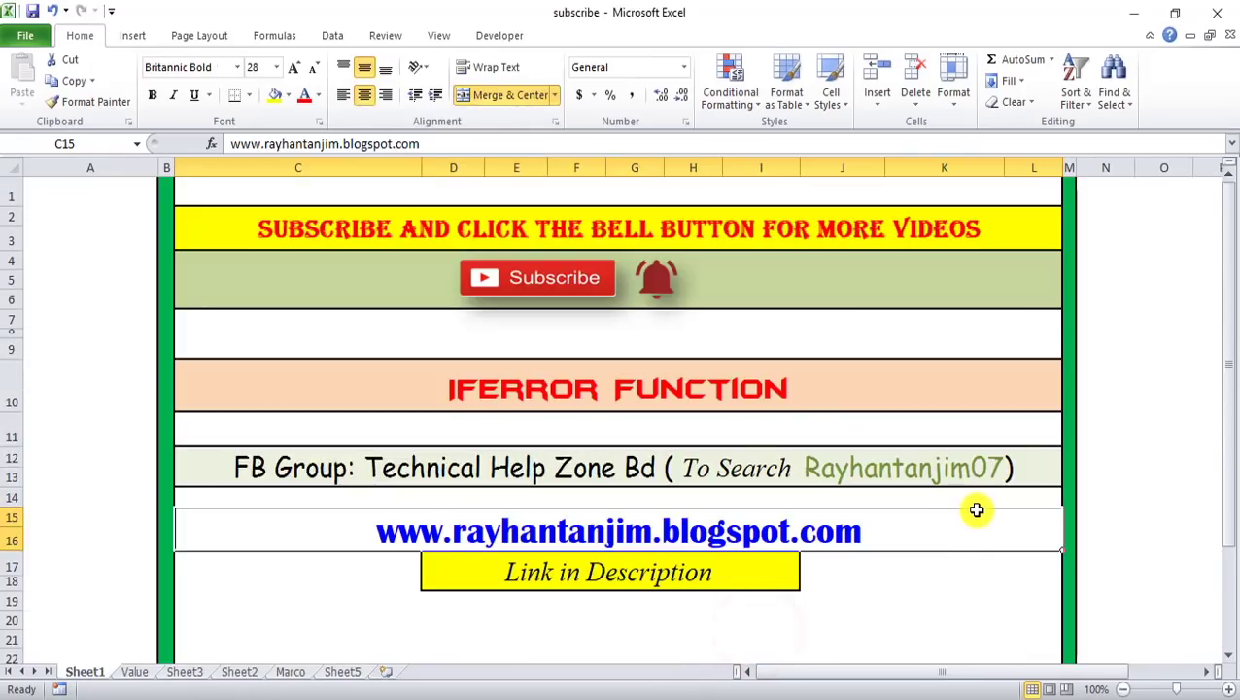